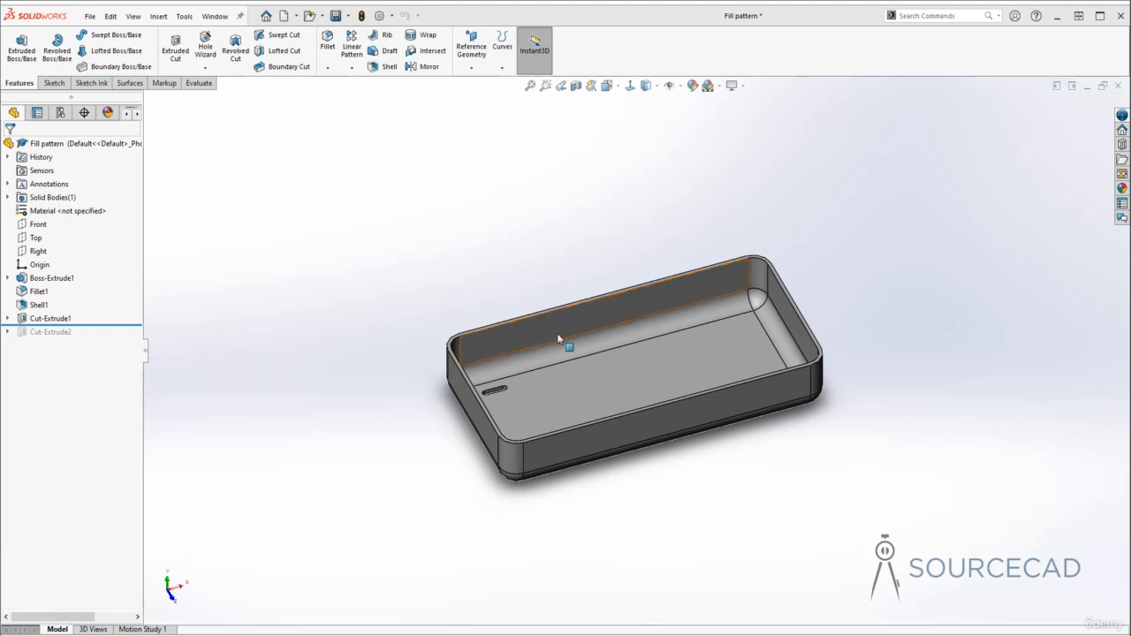
Start a Fill Pattern bounded by the tray's inner floor face, with the Cut-Extrude1 slot as the patterned feature.
{"action": "middle_click_drag", "start_coordinate": [566, 341], "coordinate": [501, 378]}
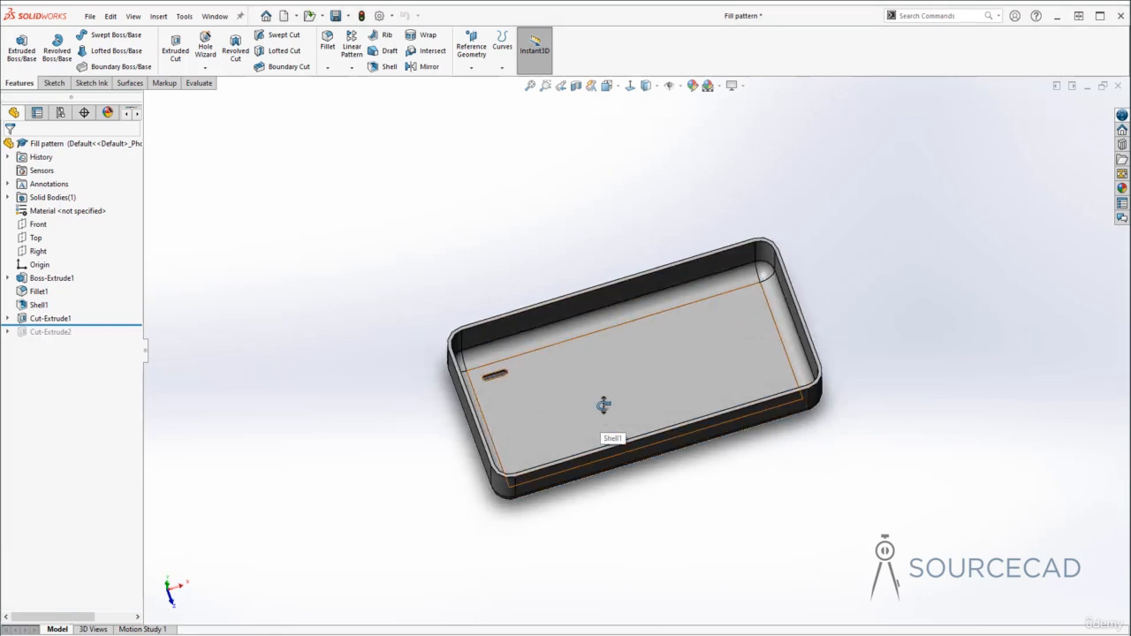
{"action": "middle_click_drag", "start_coordinate": [601, 404], "coordinate": [609, 363]}
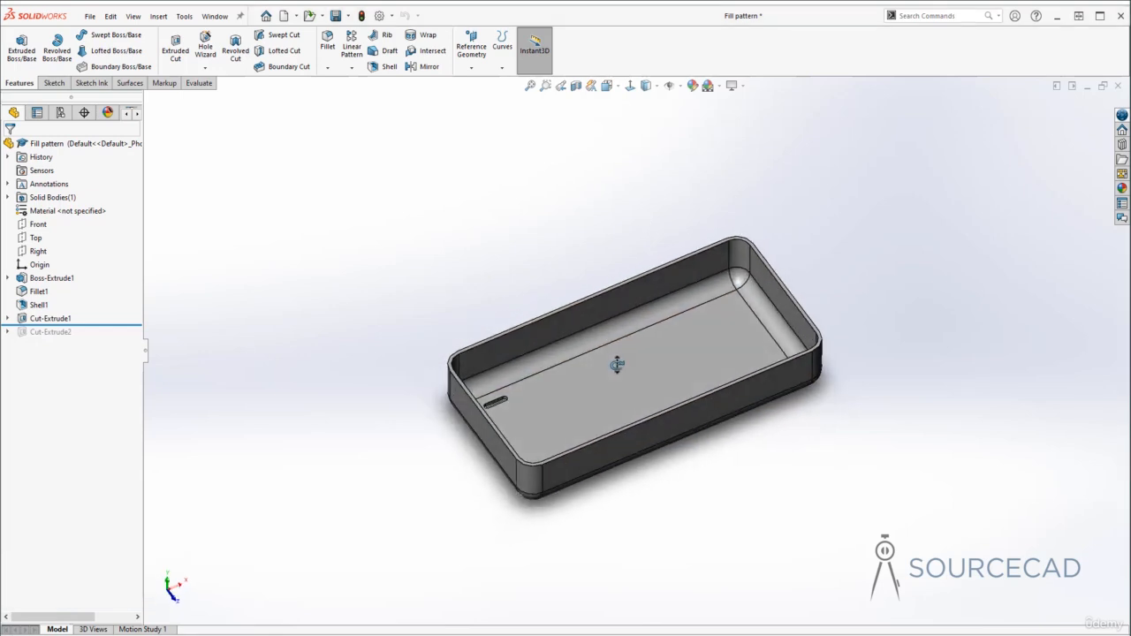
{"action": "left_click", "coordinate": [351, 70]}
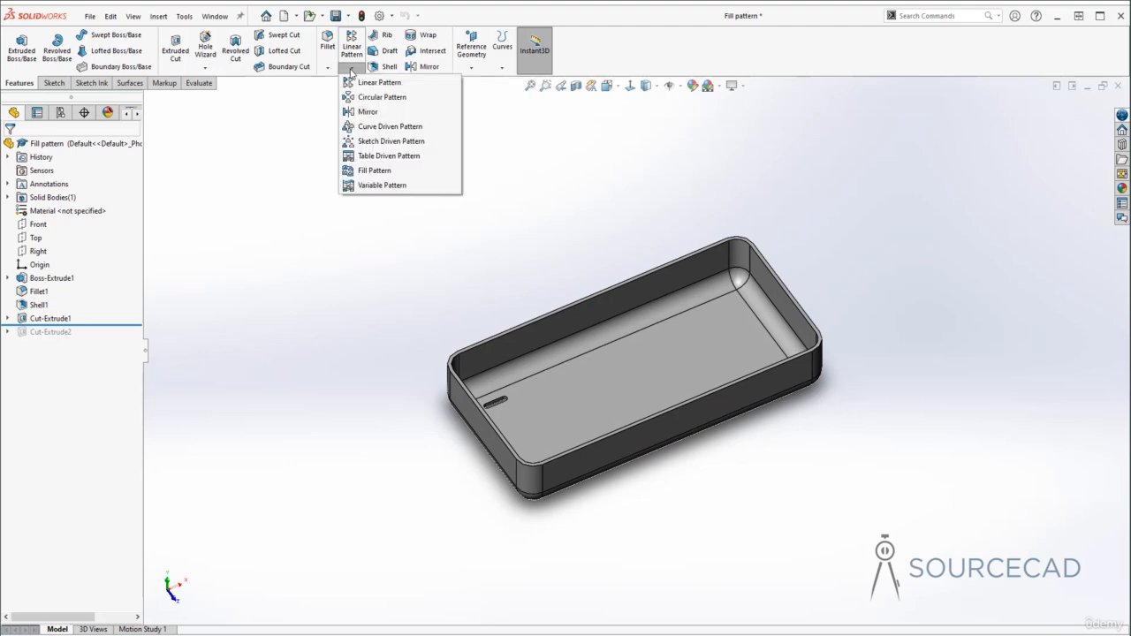
{"action": "left_click", "coordinate": [389, 172]}
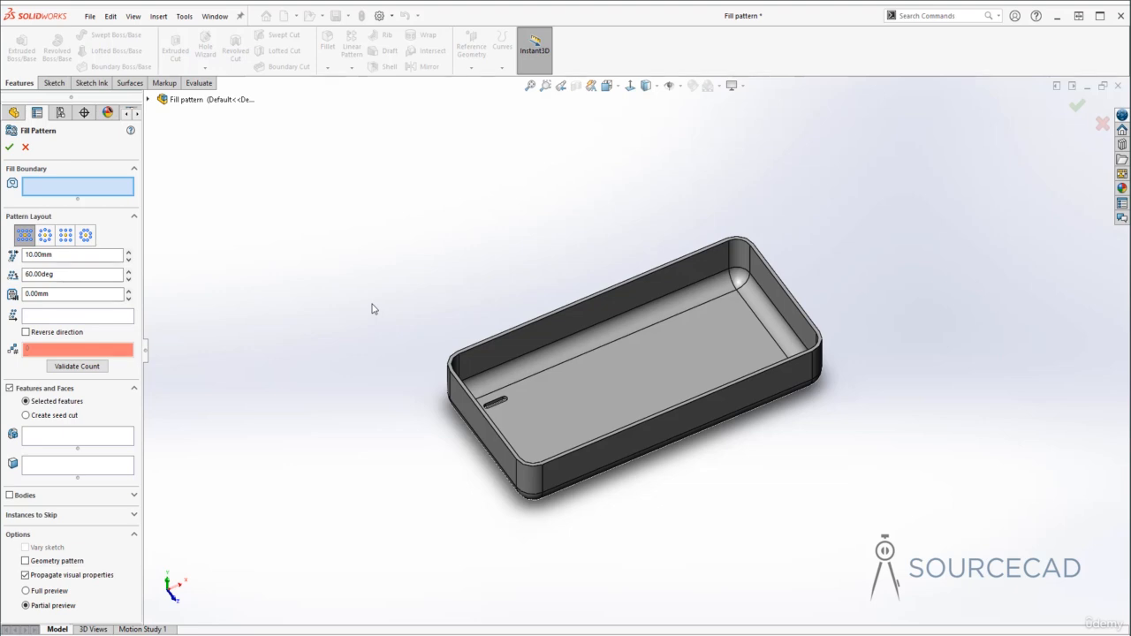
{"action": "left_click", "coordinate": [639, 376]}
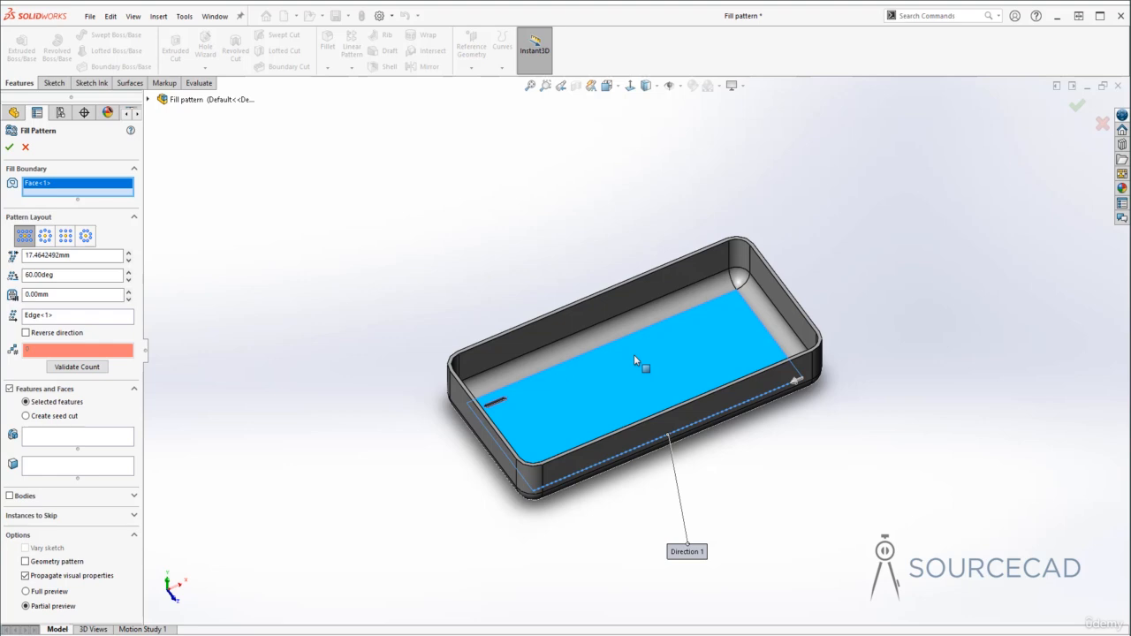
{"action": "left_click", "coordinate": [46, 440]}
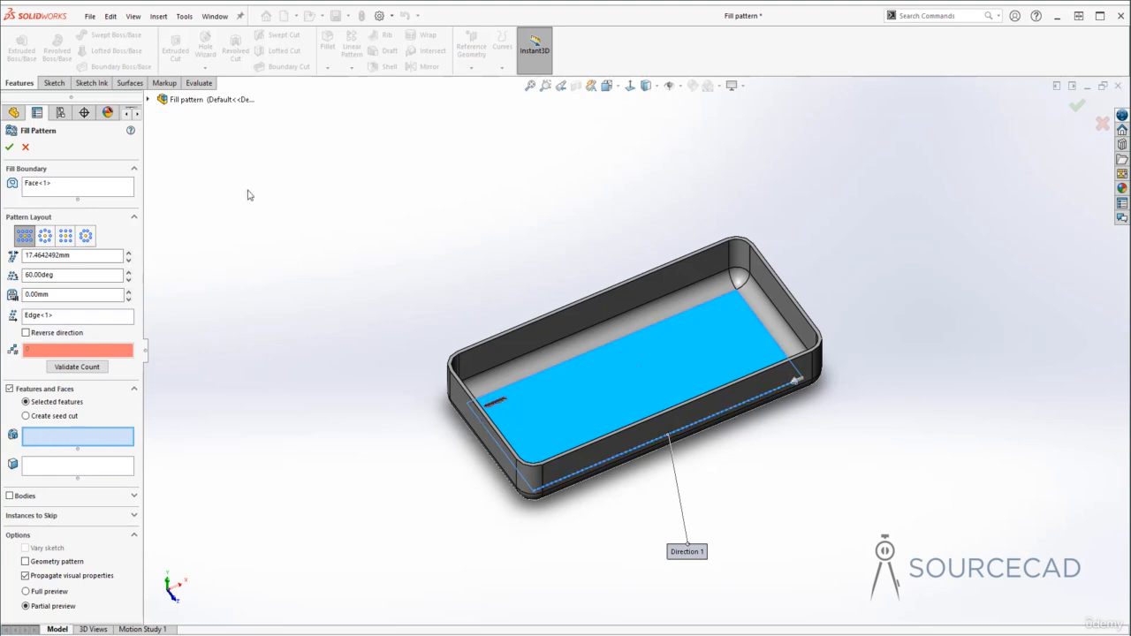
{"action": "left_click", "coordinate": [148, 99]}
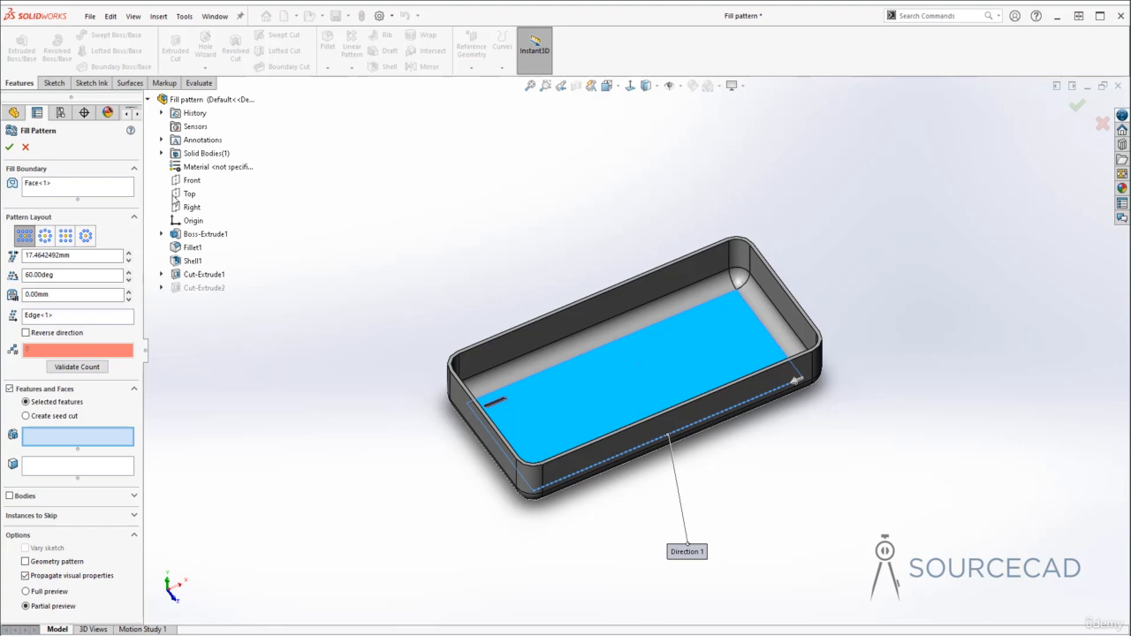
{"action": "left_click", "coordinate": [201, 276]}
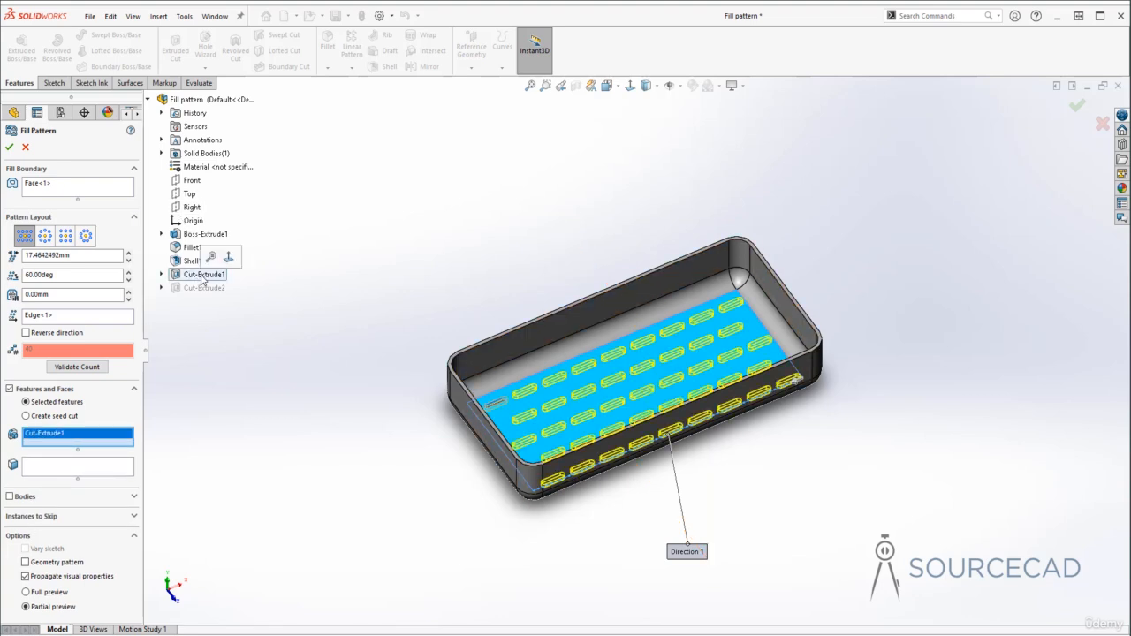
Preview the circular, square and polygon pattern layouts, and return to the perforation layout.
{"action": "middle_click_drag", "start_coordinate": [613, 245], "coordinate": [594, 347]}
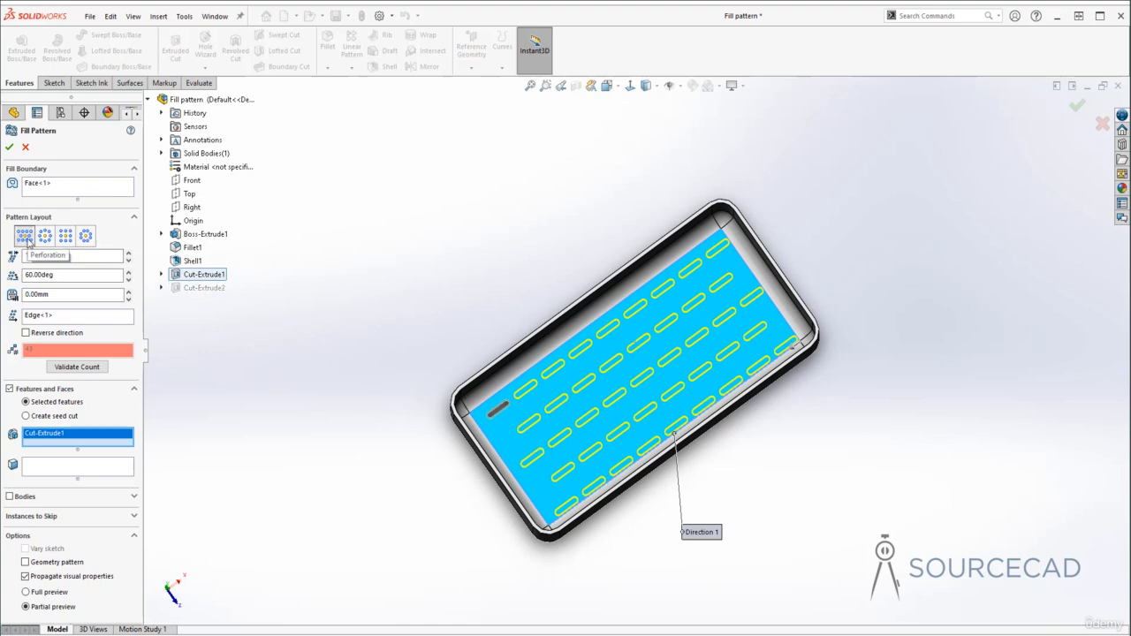
{"action": "left_click", "coordinate": [45, 235]}
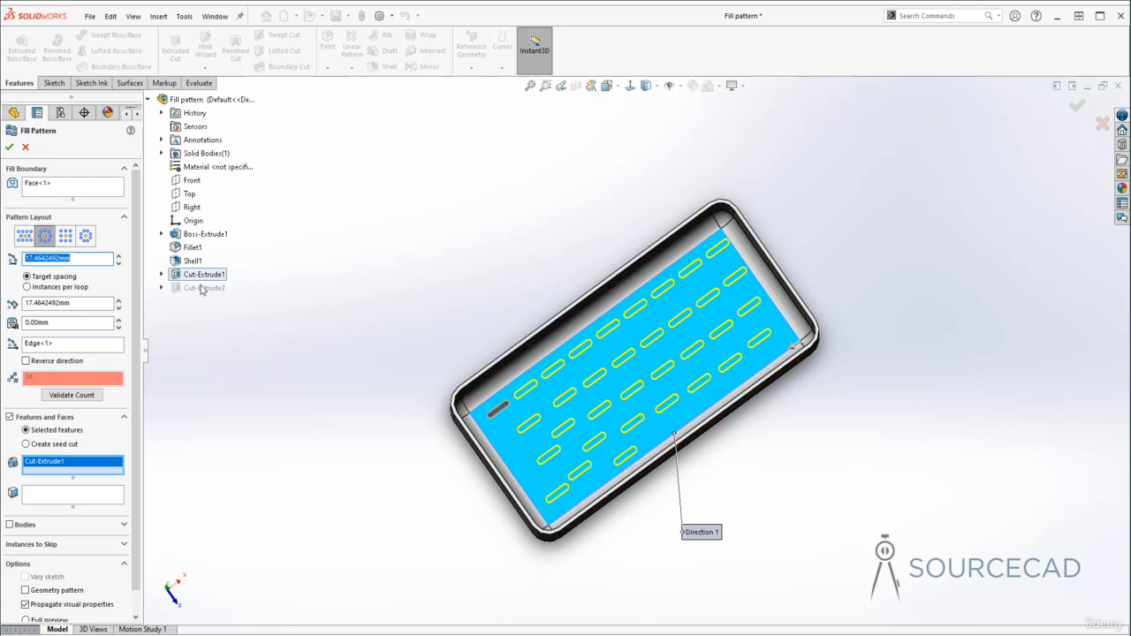
{"action": "left_click", "coordinate": [65, 238]}
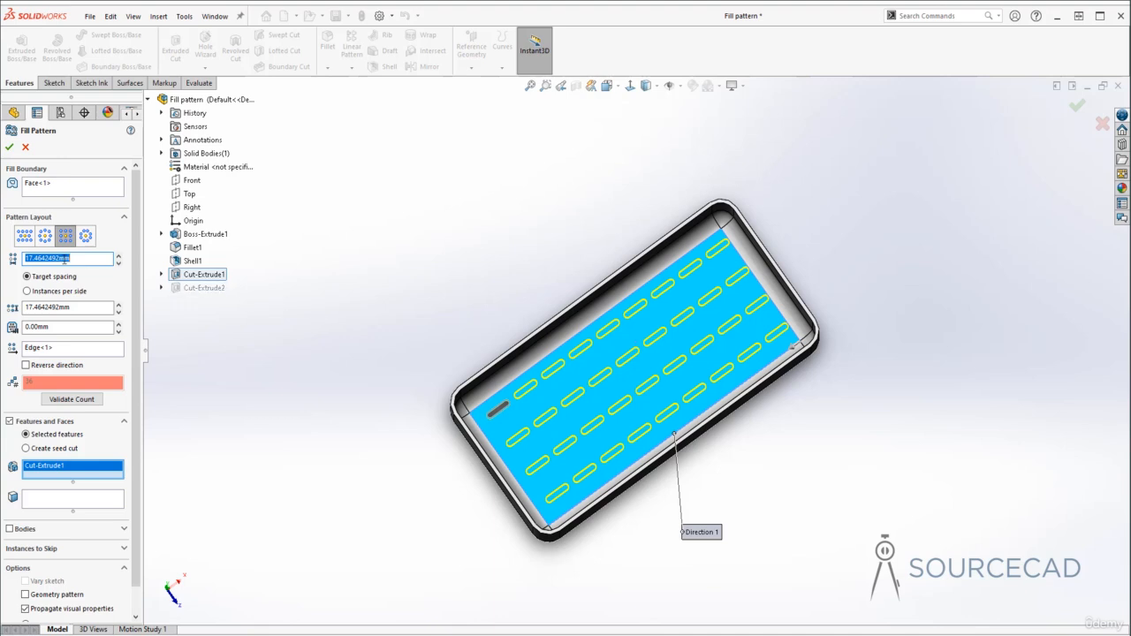
{"action": "left_click", "coordinate": [86, 236]}
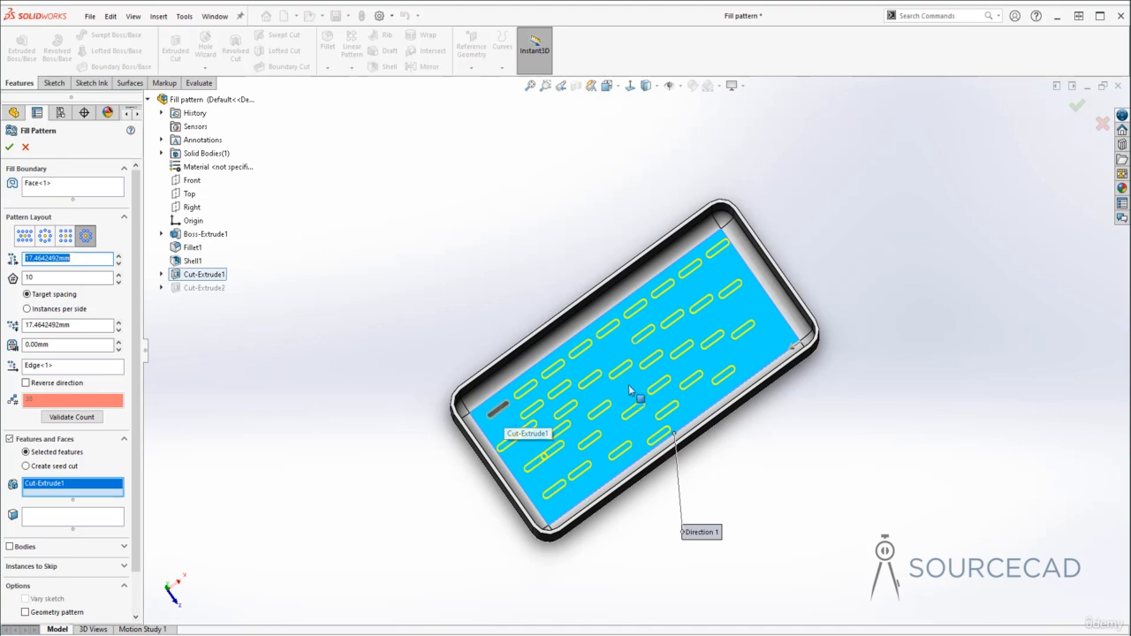
{"action": "left_click", "coordinate": [24, 237]}
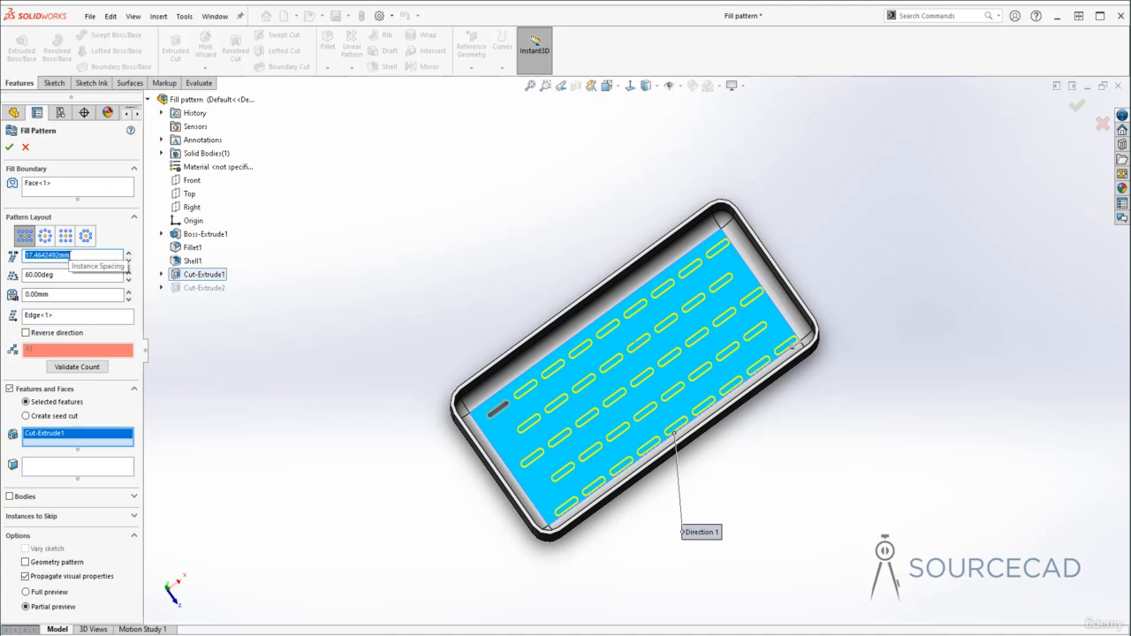
Set the perforation layout's instance spacing to 17 mm and its stagger angle to 0 degrees.
{"action": "type", "text": "17"}
{"action": "key", "text": "Return"}
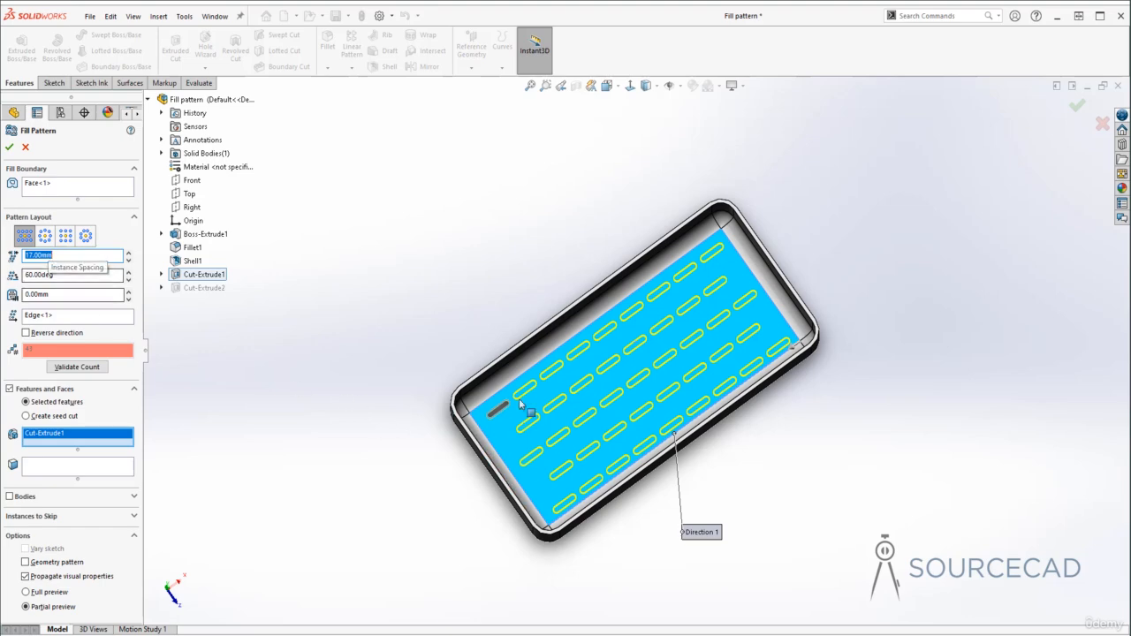
{"action": "scroll", "coordinate": [523, 411], "scroll_direction": "down", "scroll_amount": 4}
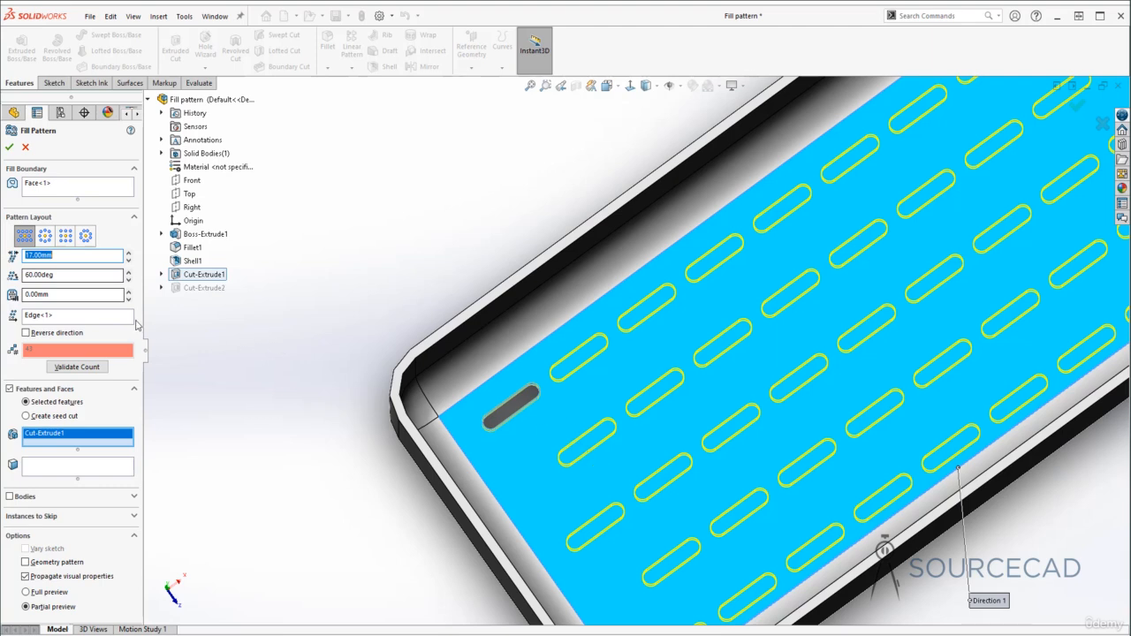
{"action": "left_click", "coordinate": [78, 276]}
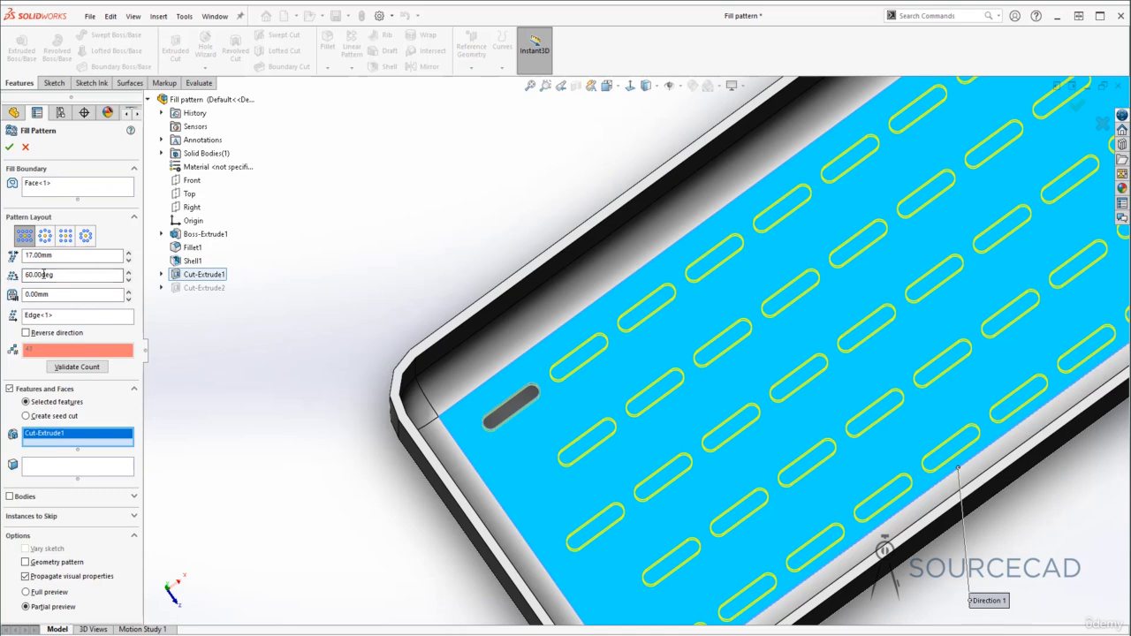
{"action": "left_click_drag", "start_coordinate": [66, 275], "coordinate": [4, 277]}
{"action": "type", "text": "0"}
{"action": "key", "text": "Return"}
{"action": "scroll", "coordinate": [563, 371], "scroll_direction": "up", "scroll_amount": 3}
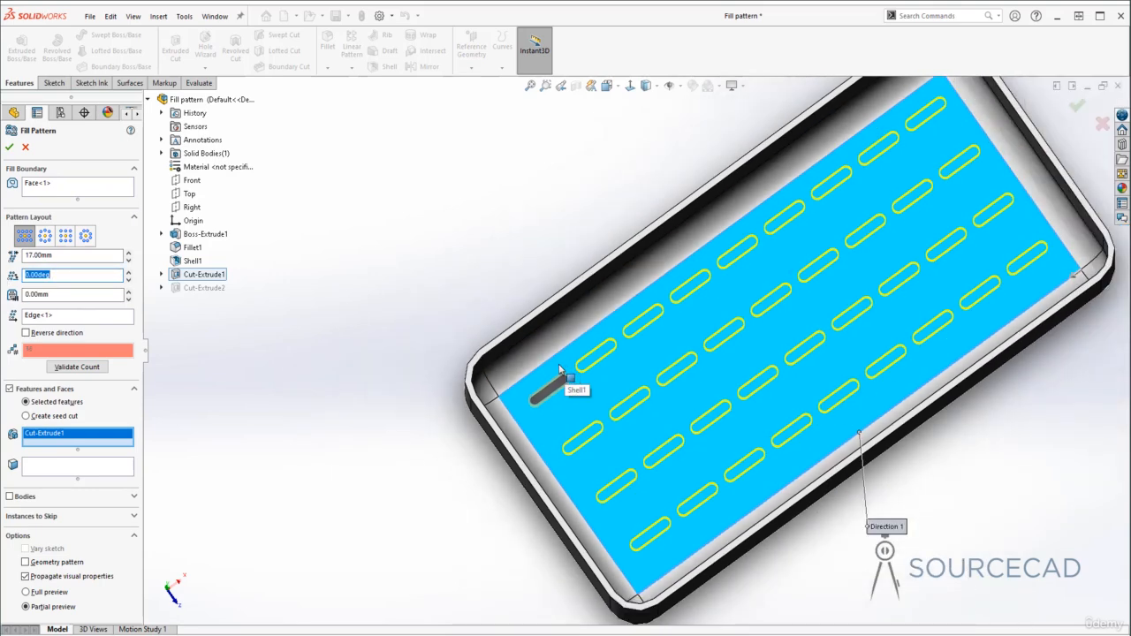
Try a 2 mm margin for the fill pattern, and reset the margin to 0 mm.
{"action": "scroll", "coordinate": [560, 370], "scroll_direction": "up", "scroll_amount": 1}
{"action": "middle_click_drag", "start_coordinate": [646, 457], "coordinate": [659, 346]}
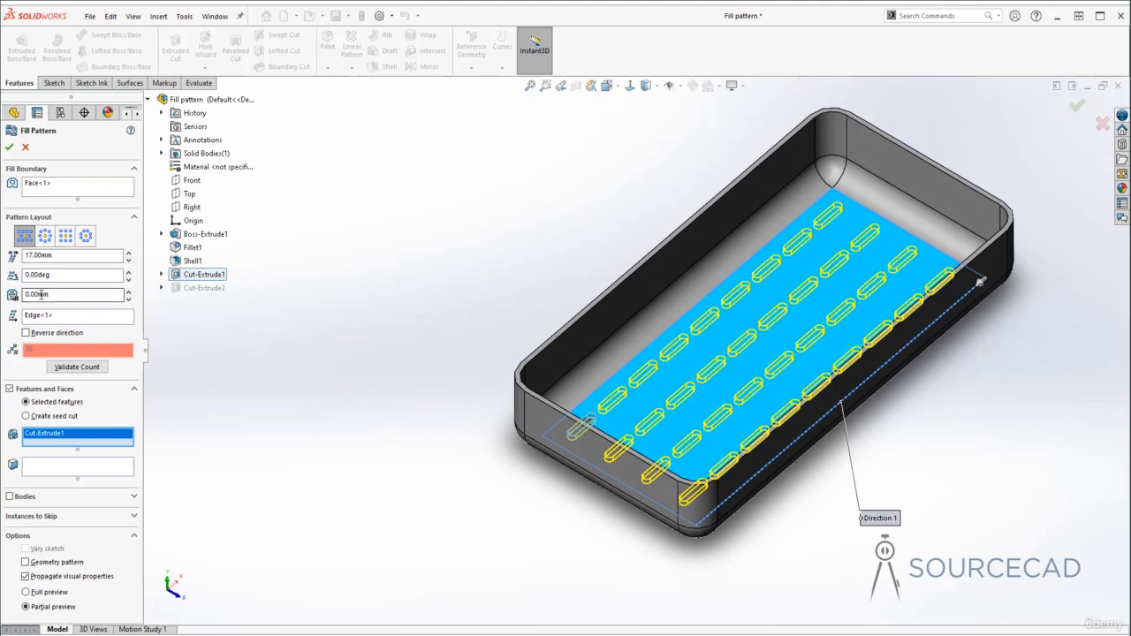
{"action": "middle_click_drag", "start_coordinate": [591, 346], "coordinate": [609, 396]}
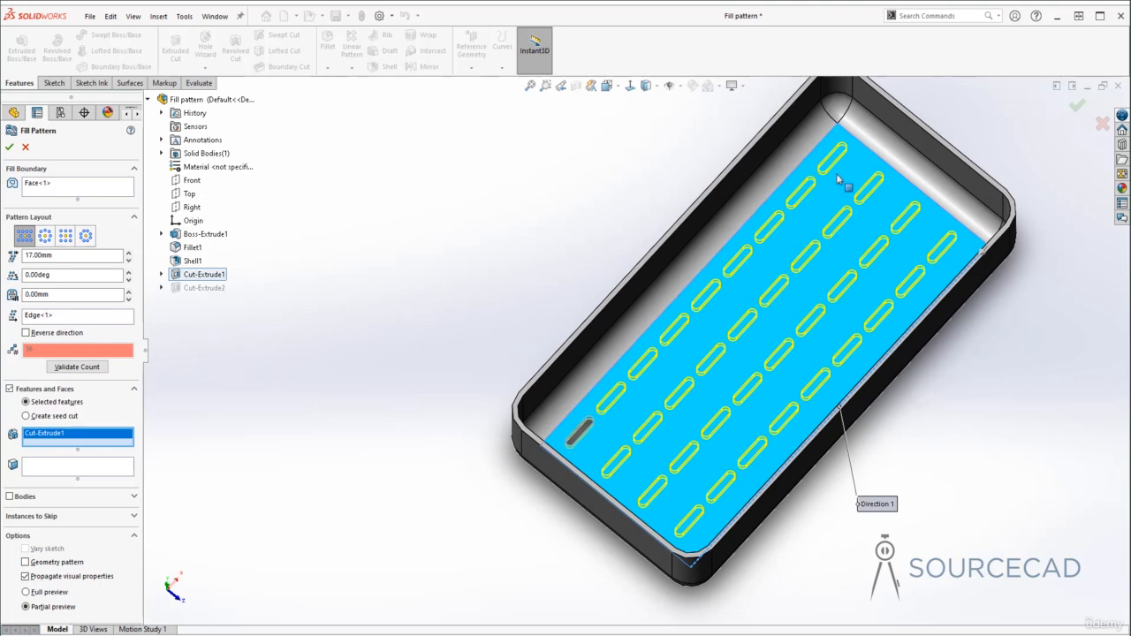
{"action": "double_click", "coordinate": [53, 295]}
{"action": "type", "text": "2"}
{"action": "key", "text": "Return"}
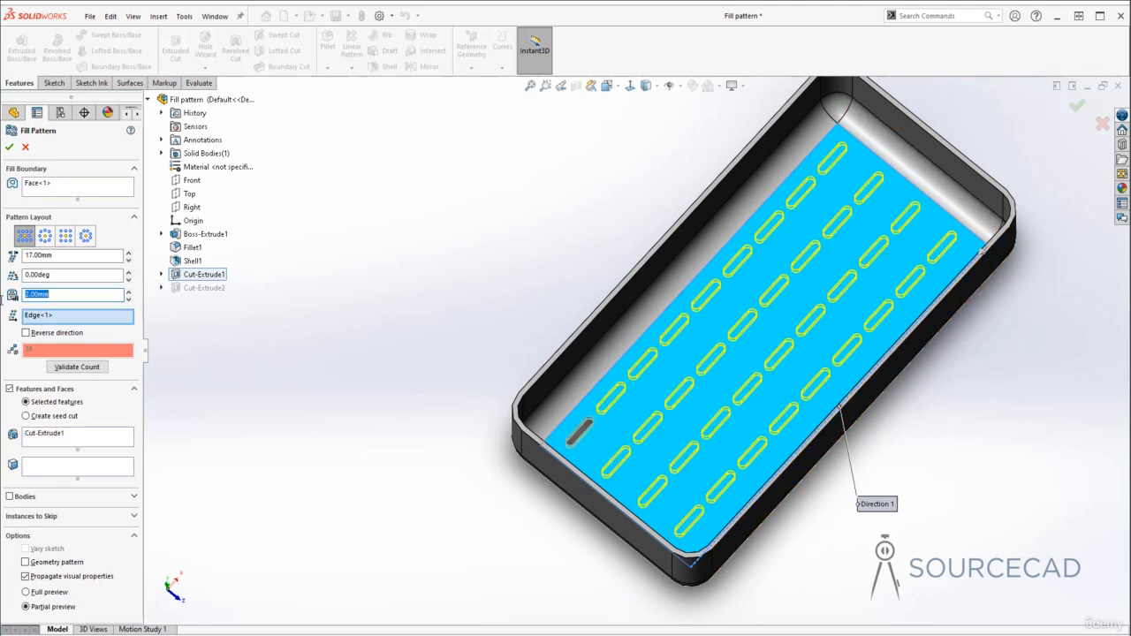
{"action": "middle_click_drag", "start_coordinate": [562, 394], "coordinate": [664, 424]}
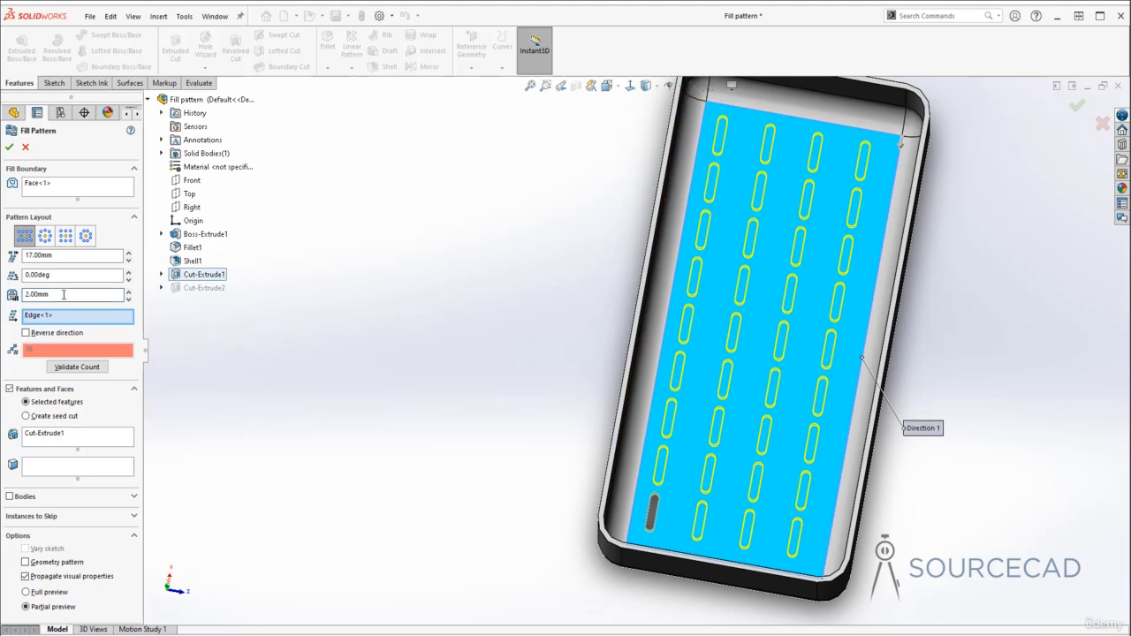
{"action": "left_click_drag", "start_coordinate": [61, 295], "coordinate": [3, 300]}
{"action": "type", "text": "0"}
{"action": "key", "text": "Return"}
Set the top edge of the tray's far long wall as the pattern direction, with the direction reversed.
{"action": "middle_click_drag", "start_coordinate": [510, 426], "coordinate": [475, 332]}
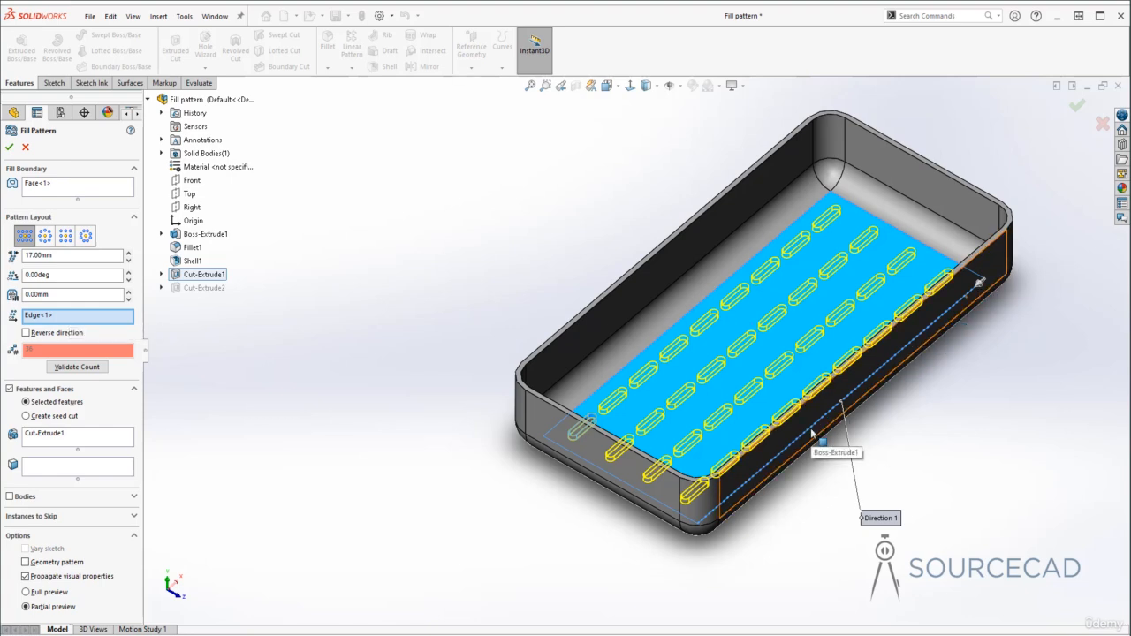
{"action": "left_click", "coordinate": [693, 228]}
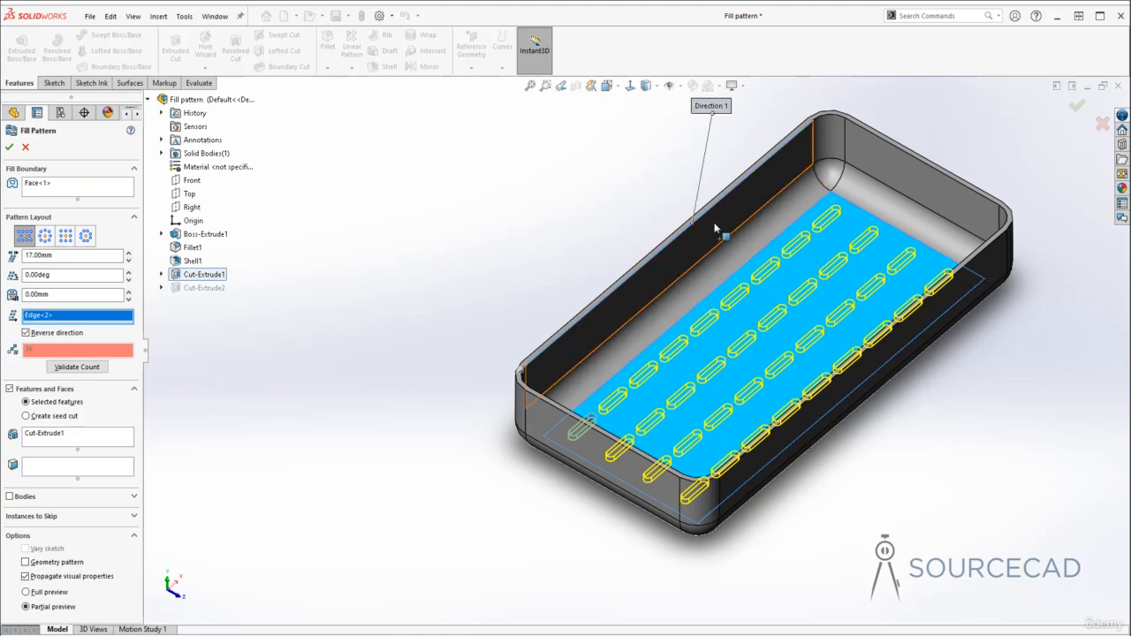
{"action": "left_click", "coordinate": [66, 337]}
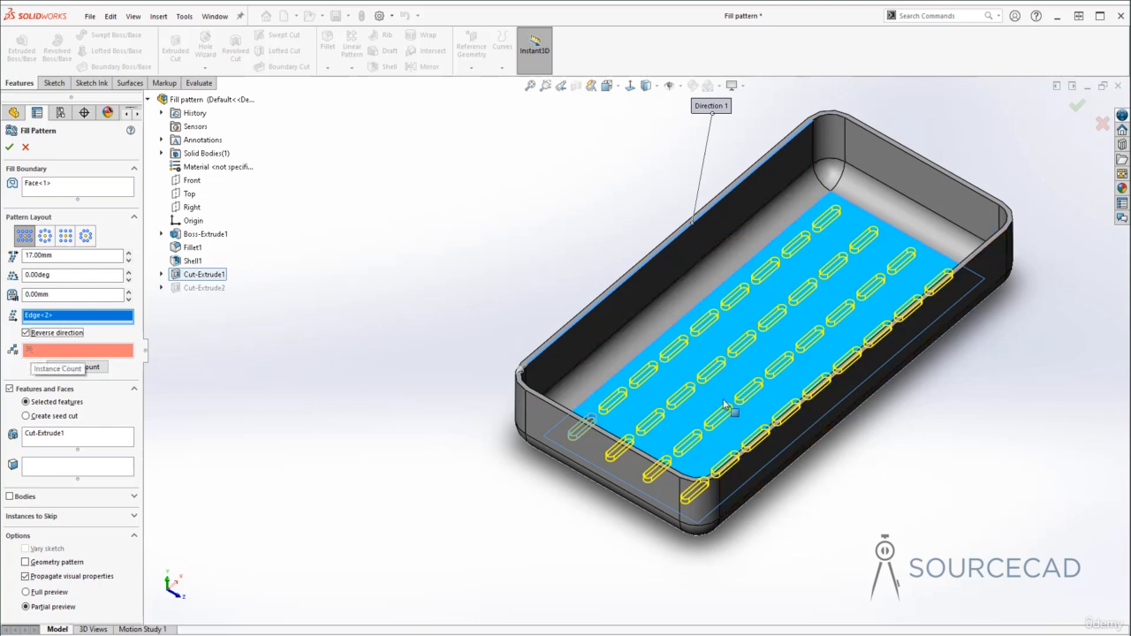
Validate the instance count and accept the fill pattern.
{"action": "left_click", "coordinate": [89, 367]}
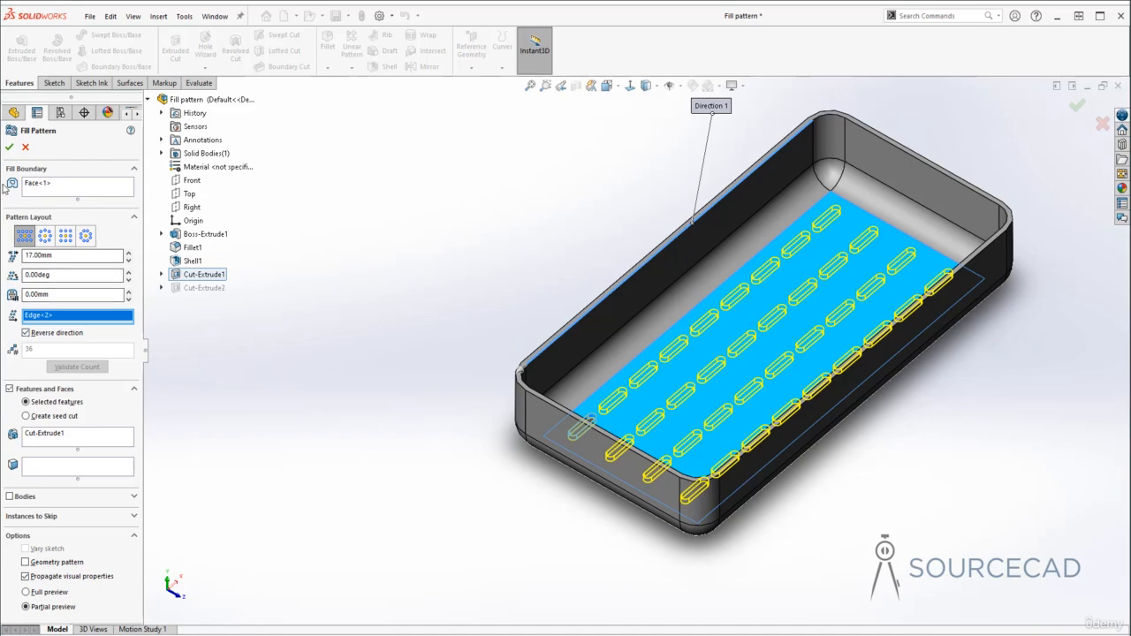
{"action": "left_click", "coordinate": [9, 147]}
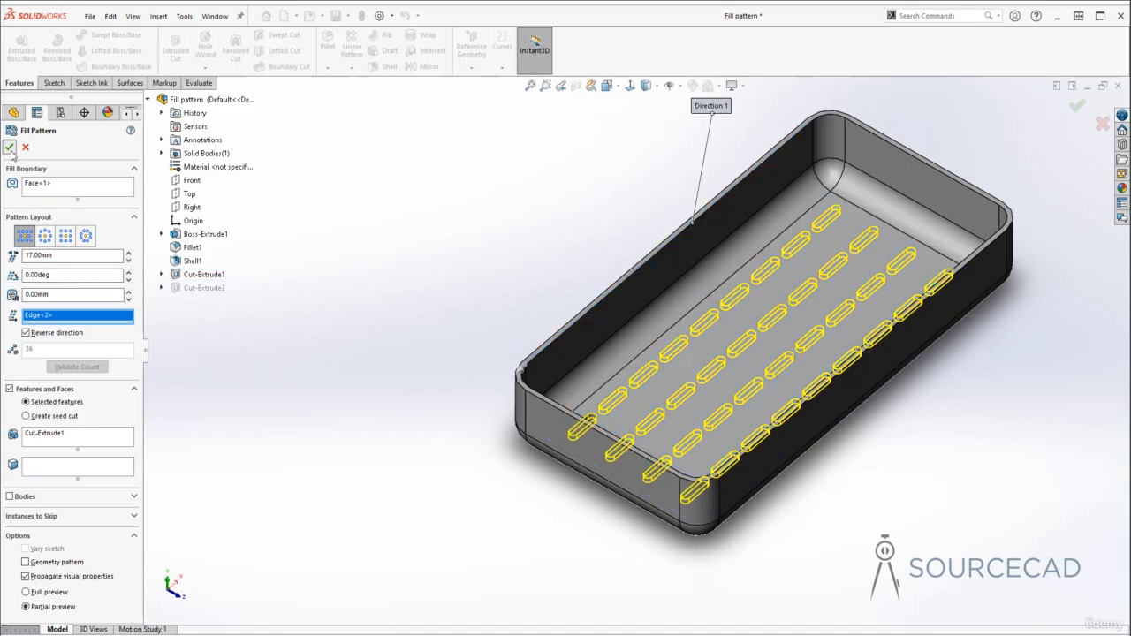
{"action": "left_click", "coordinate": [530, 256]}
{"action": "middle_click_drag", "start_coordinate": [578, 241], "coordinate": [553, 287]}
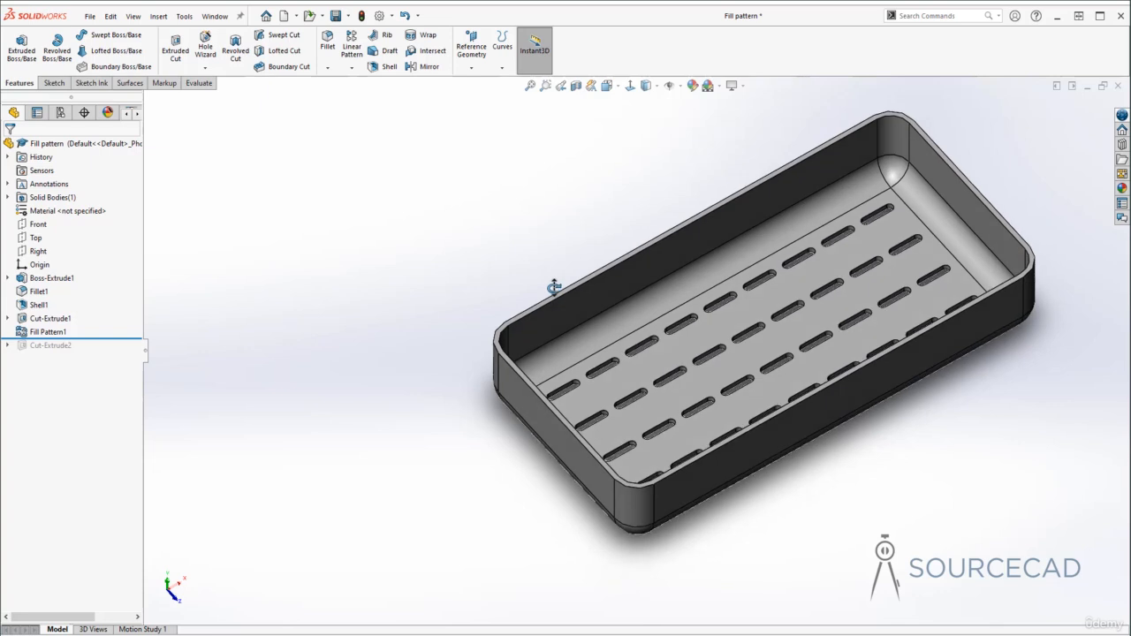
Reopen the slot fill pattern for editing, preview the square layout, and change the layout to circular.
{"action": "left_click", "coordinate": [41, 331]}
{"action": "left_click", "coordinate": [47, 291]}
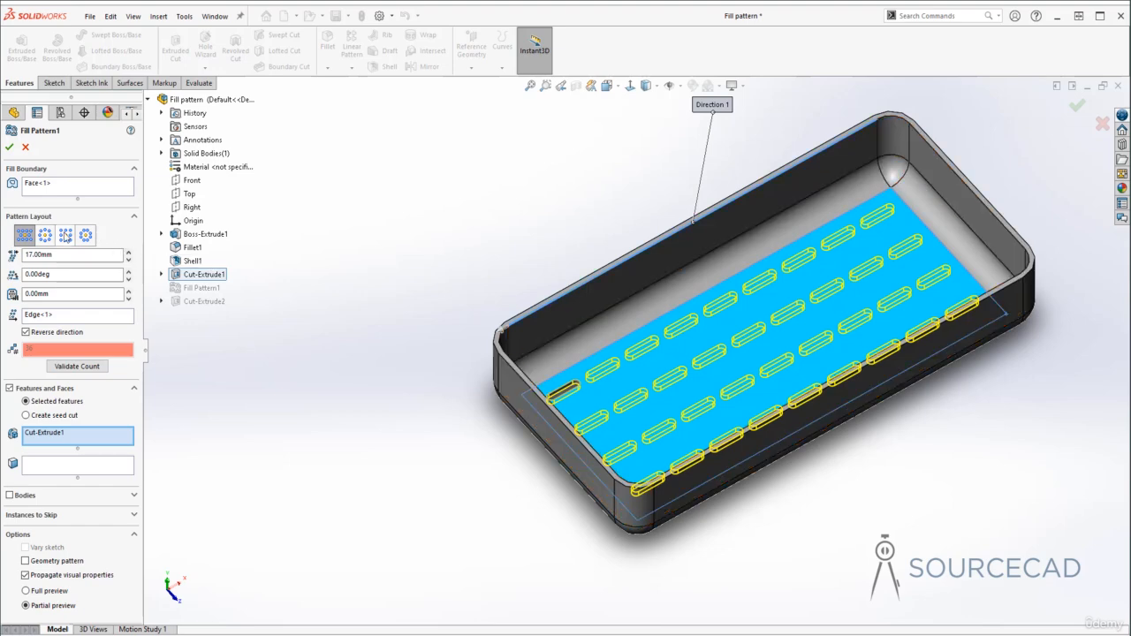
{"action": "left_click", "coordinate": [65, 235]}
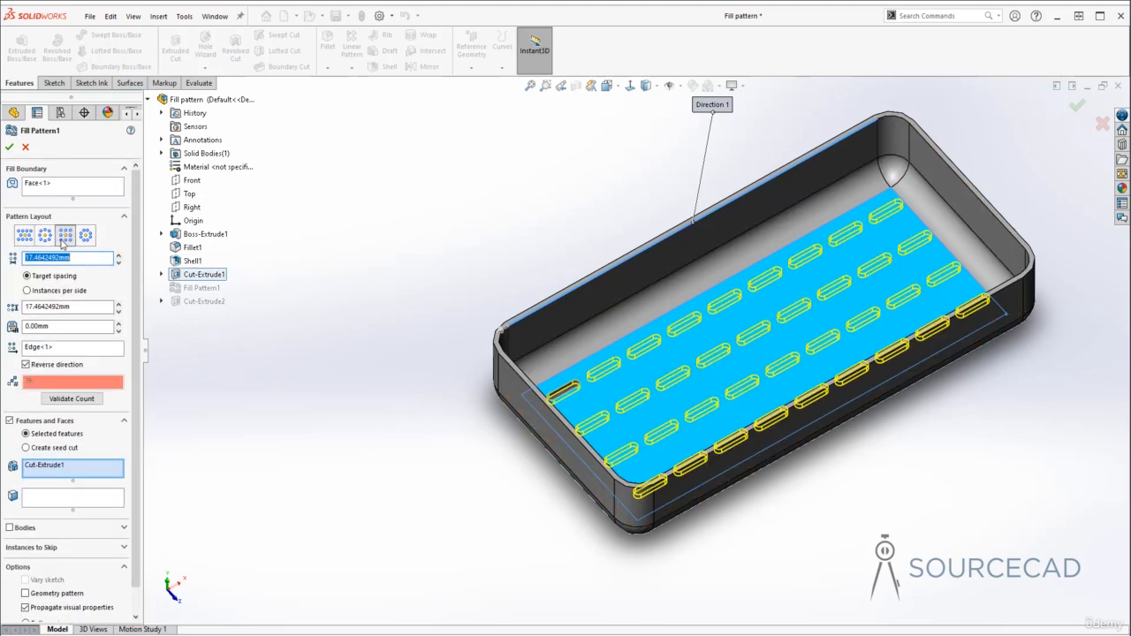
{"action": "left_click", "coordinate": [45, 235]}
{"action": "middle_click_drag", "start_coordinate": [382, 341], "coordinate": [377, 439]}
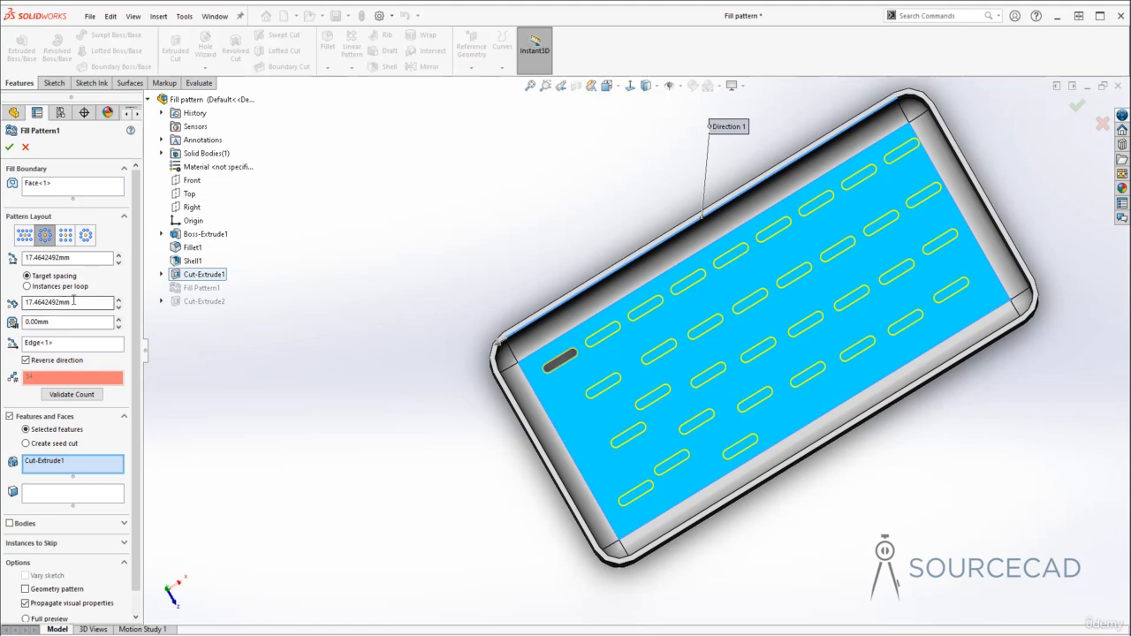
Set the circular layout's instance spacing to 12 mm, and reduce it to 6 mm.
{"action": "left_click_drag", "start_coordinate": [73, 301], "coordinate": [7, 311]}
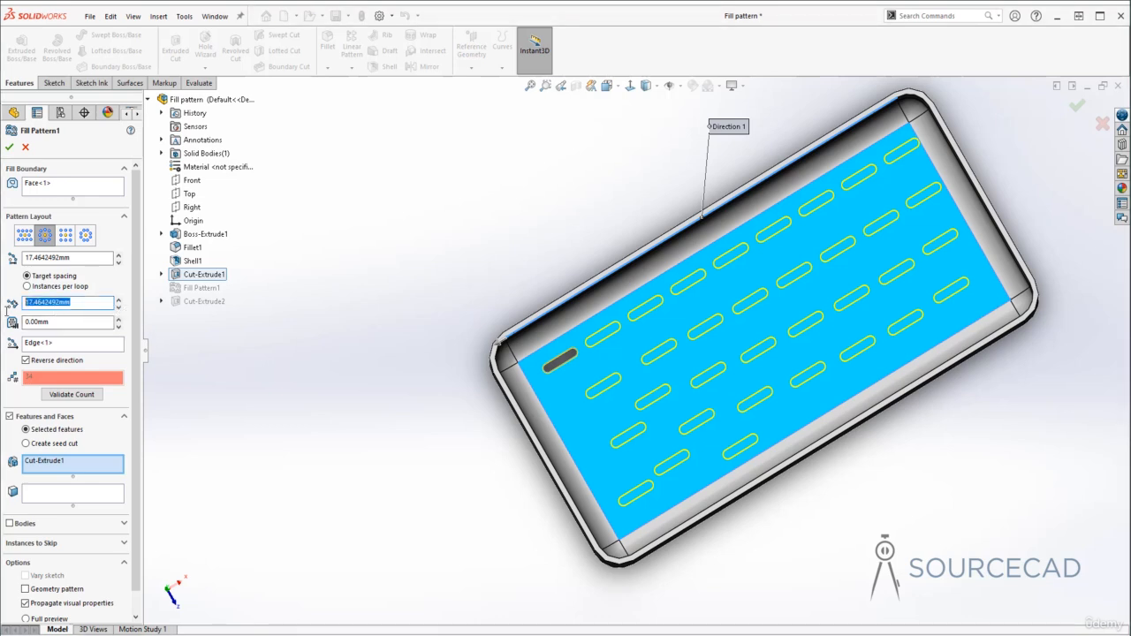
{"action": "type", "text": "12"}
{"action": "key", "text": "Return"}
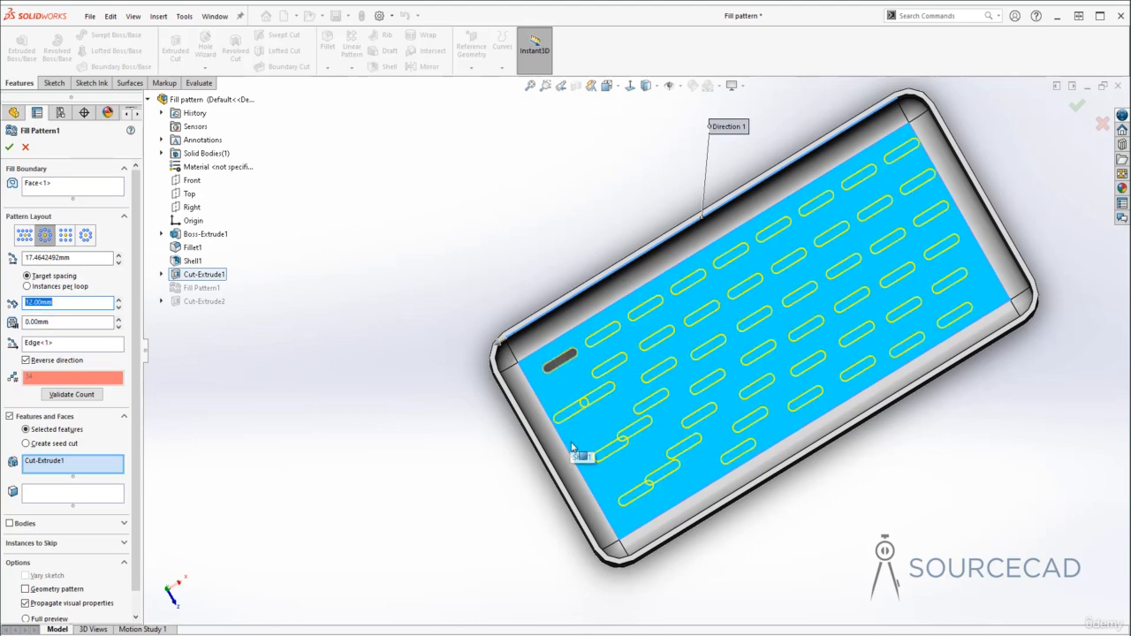
{"action": "type", "text": "6"}
{"action": "key", "text": "Return"}
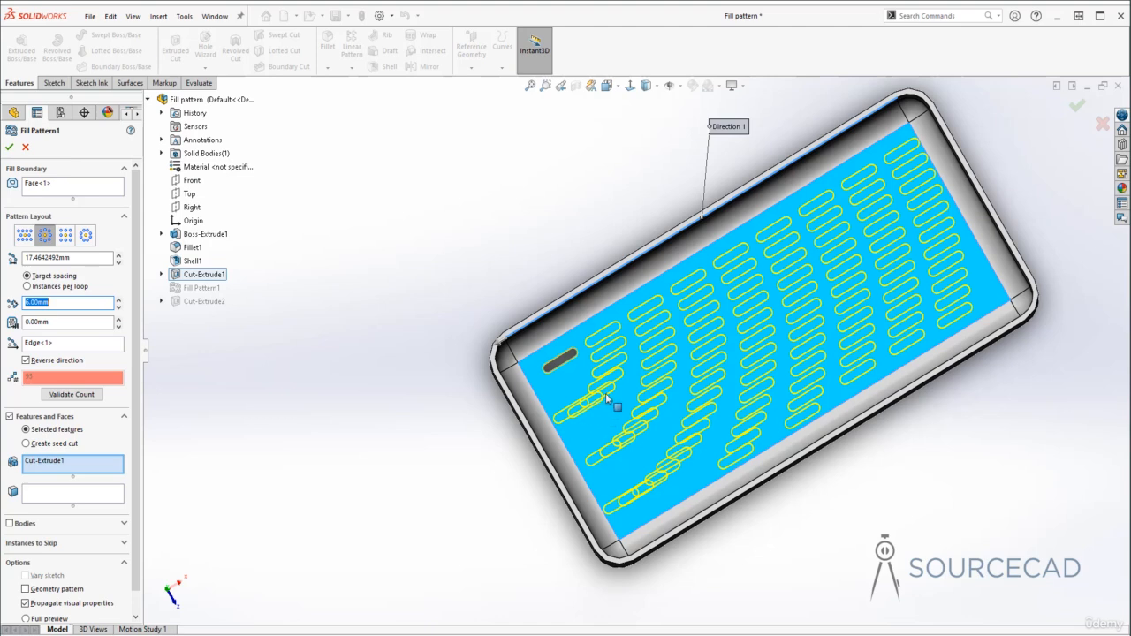
Set the overlapping slots in the two pattern loops nearest the seed slot as instances to skip.
{"action": "scroll", "coordinate": [53, 503], "scroll_direction": "down", "scroll_amount": 2}
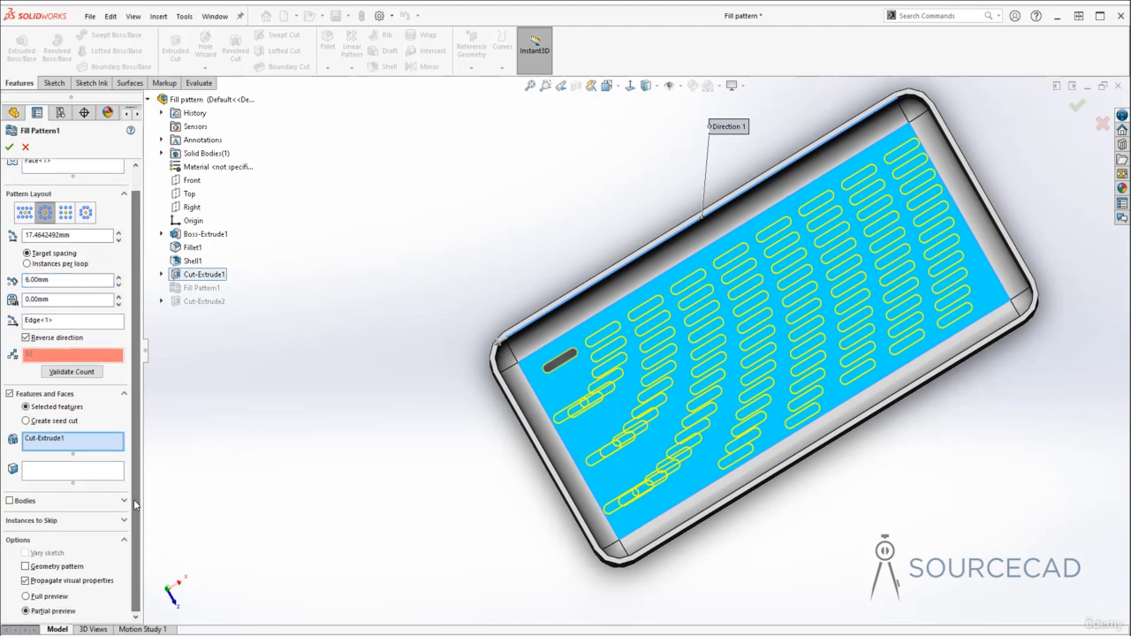
{"action": "left_click", "coordinate": [59, 521]}
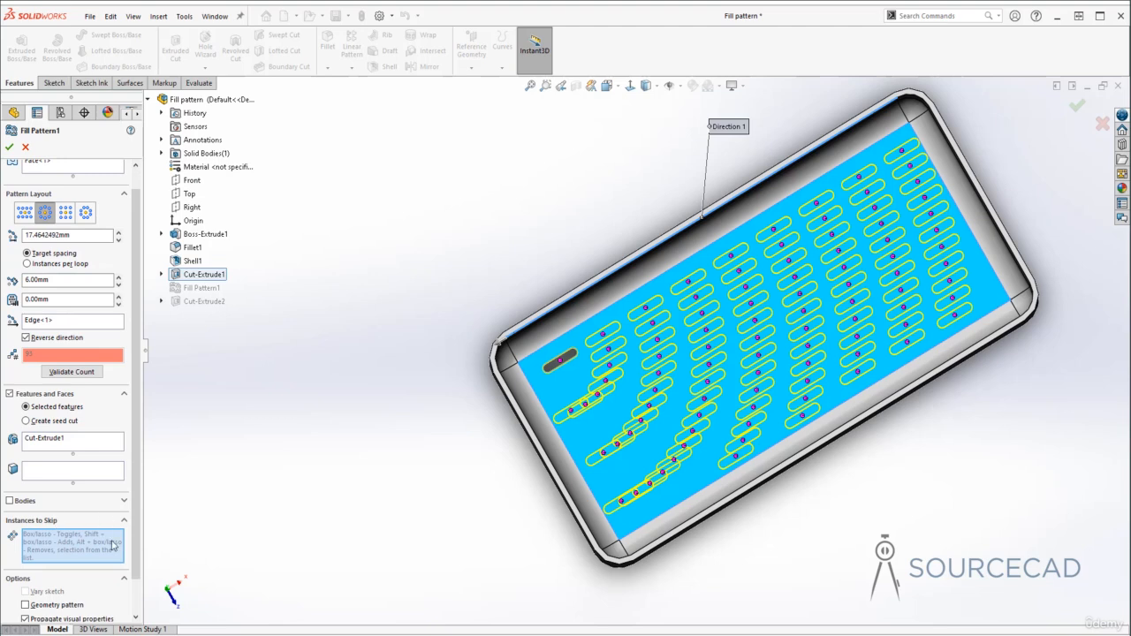
{"action": "left_click", "coordinate": [124, 577]}
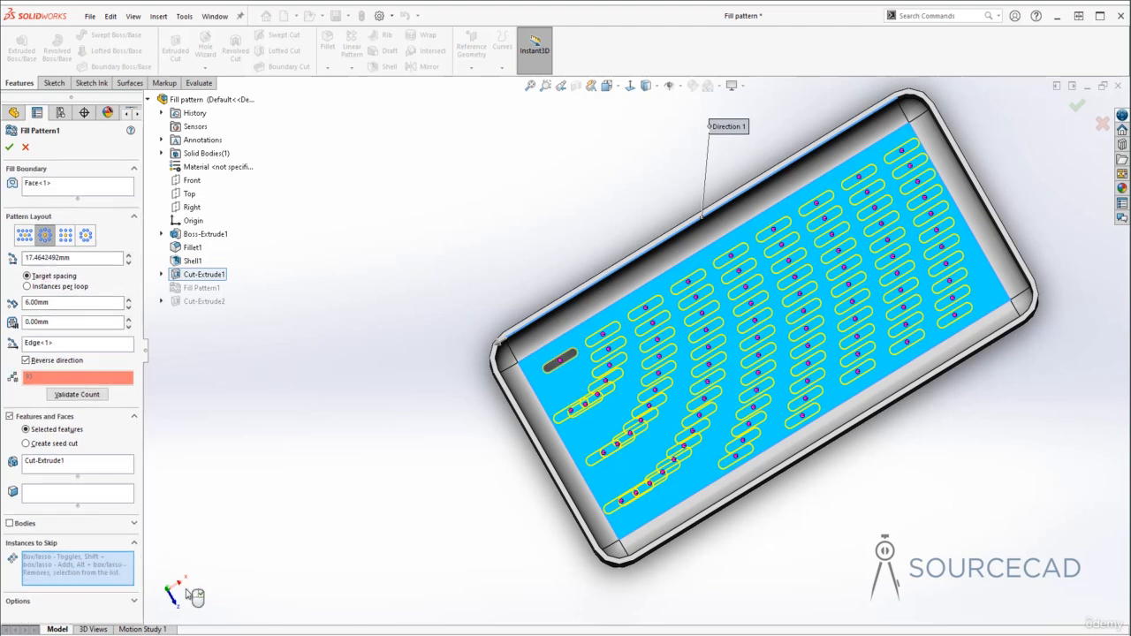
{"action": "left_click", "coordinate": [585, 405]}
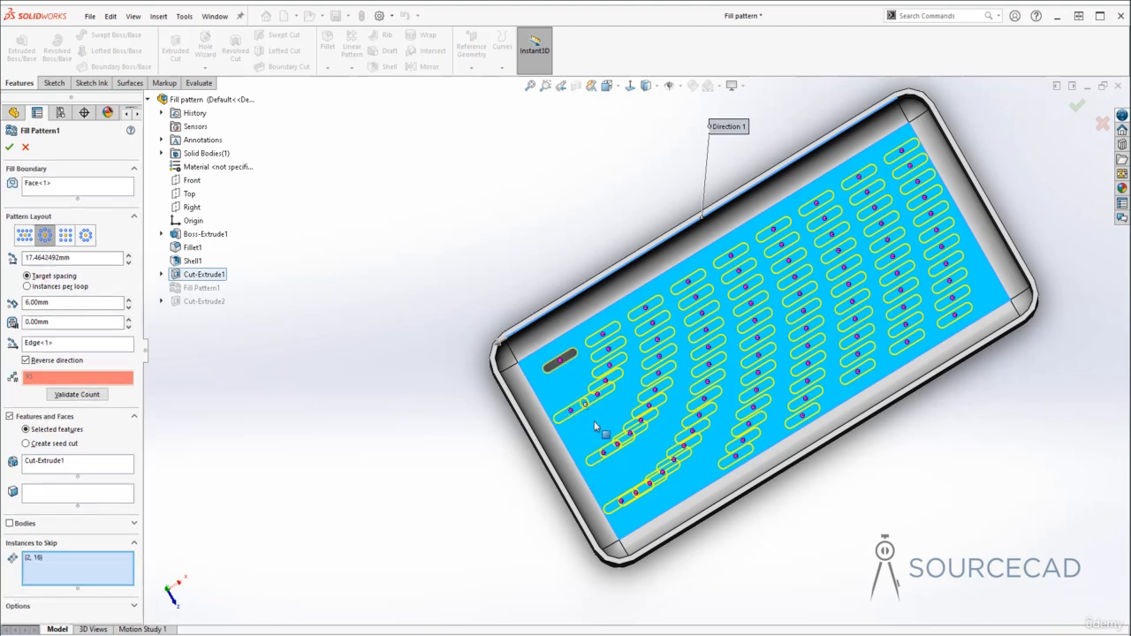
{"action": "left_click", "coordinate": [597, 396]}
{"action": "left_click", "coordinate": [631, 434]}
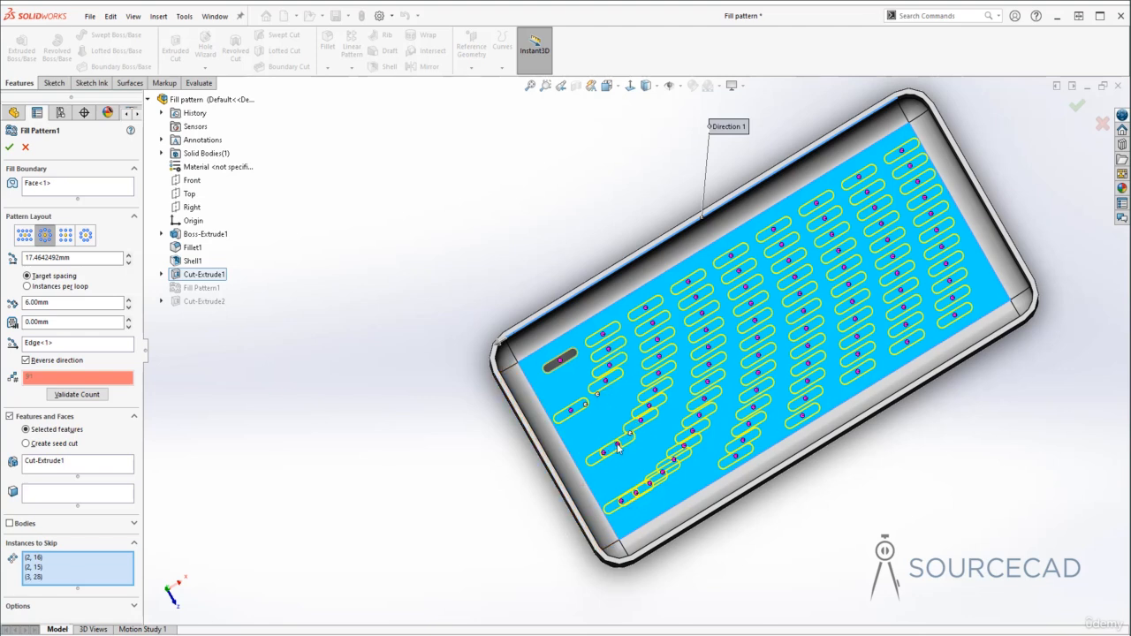
{"action": "left_click", "coordinate": [617, 445]}
{"action": "left_click", "coordinate": [649, 407]}
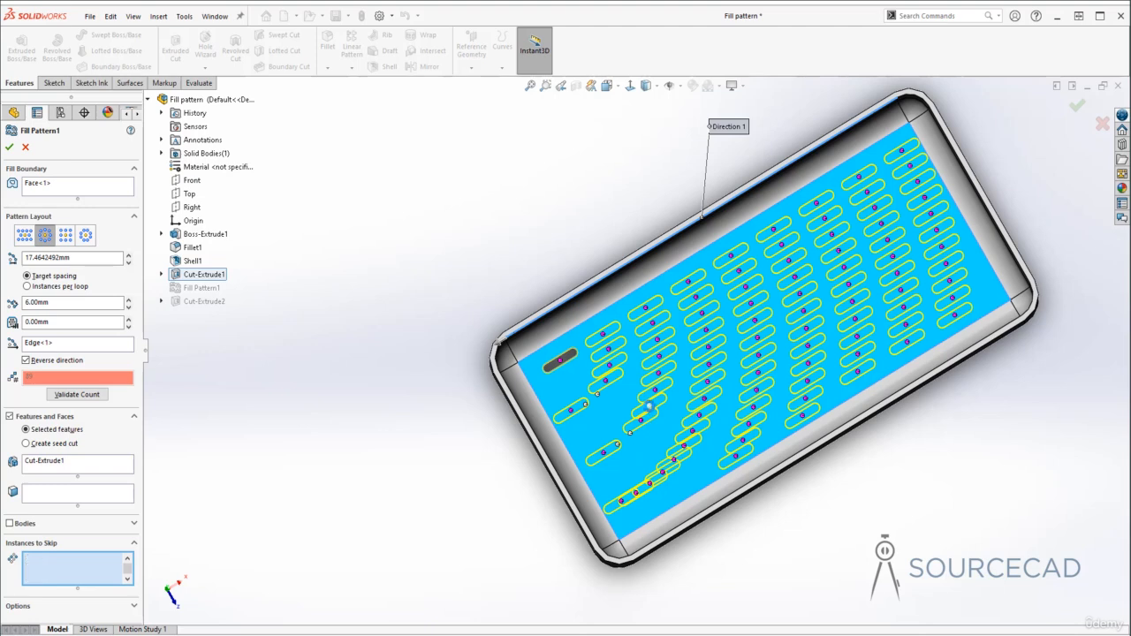
Skip overlapping slots in the outer loops near the tray's near long wall, and accept the edited fill pattern.
{"action": "left_click", "coordinate": [636, 492]}
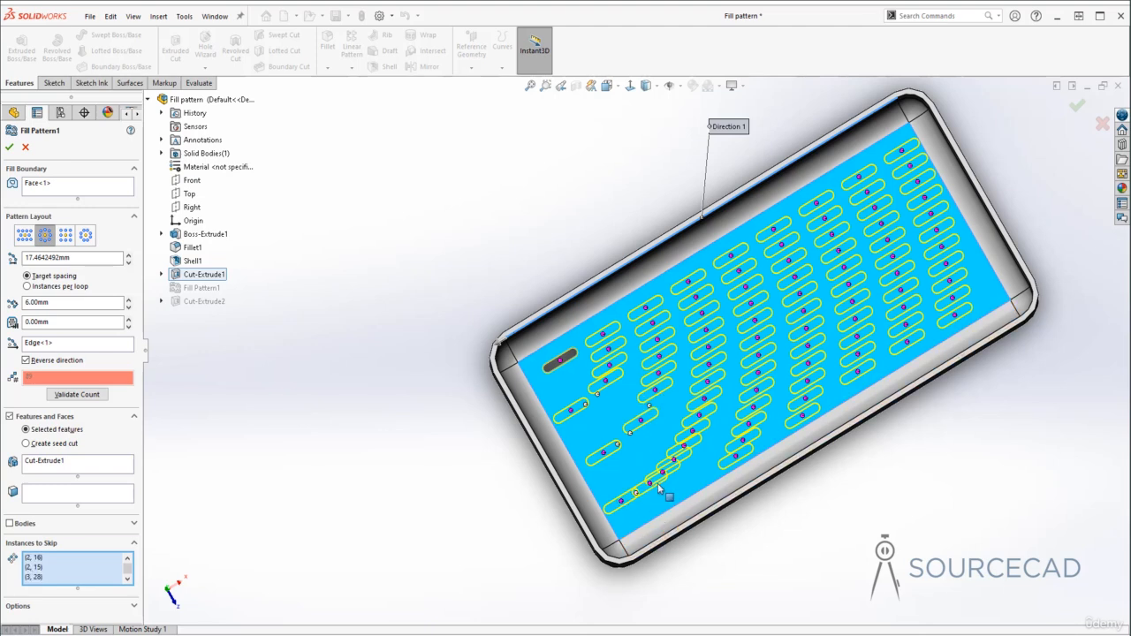
{"action": "left_click", "coordinate": [684, 446]}
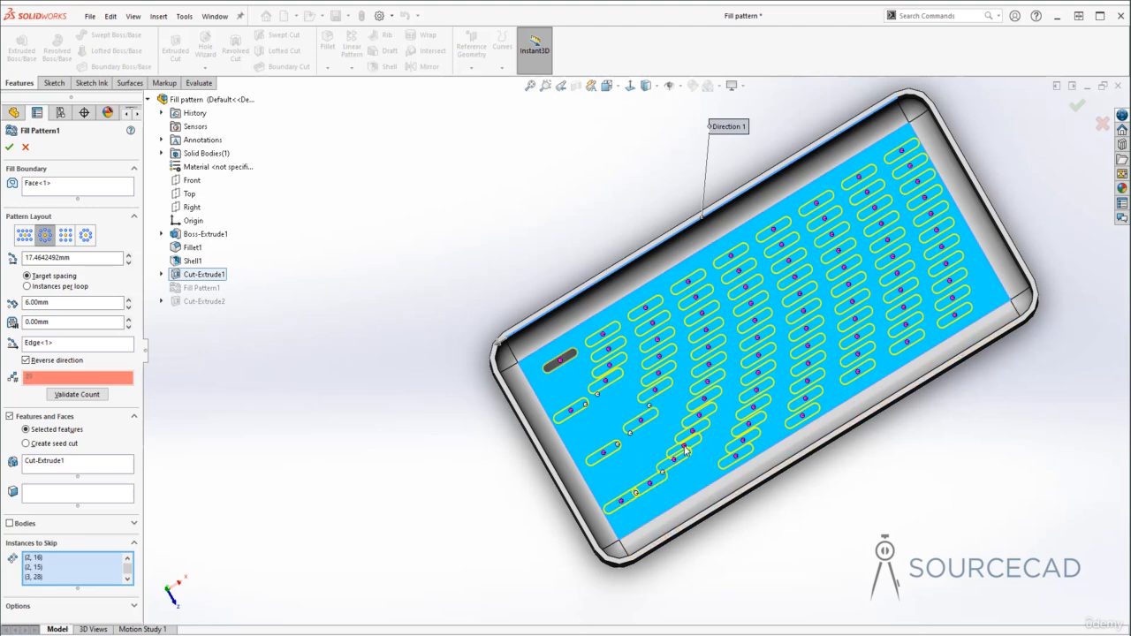
{"action": "left_click", "coordinate": [650, 483]}
{"action": "left_click", "coordinate": [739, 458]}
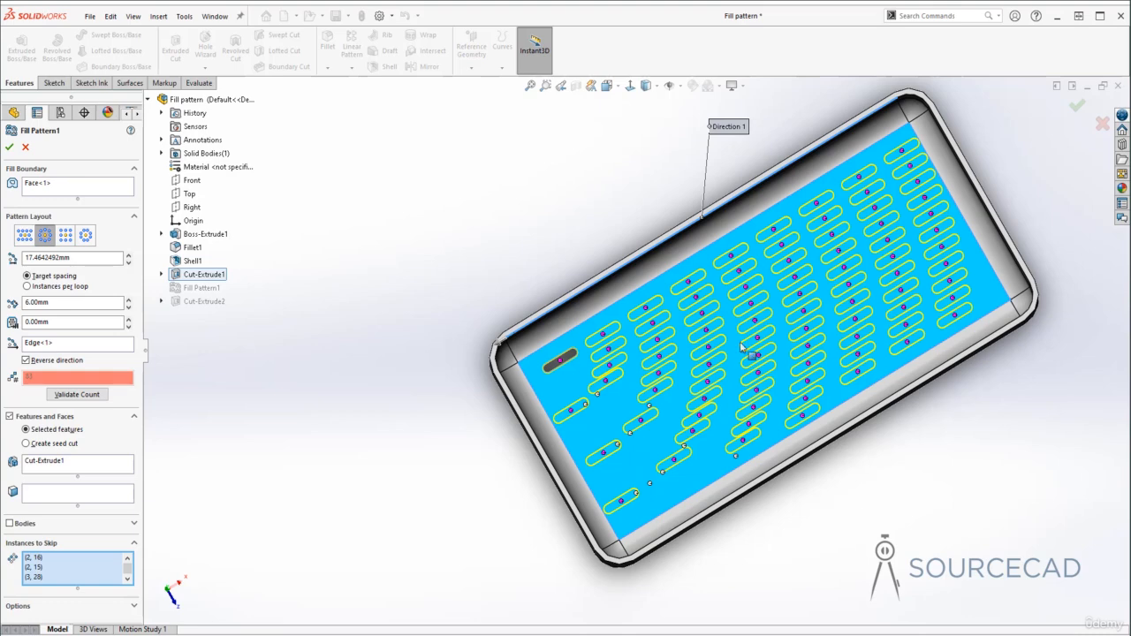
{"action": "left_click", "coordinate": [11, 148]}
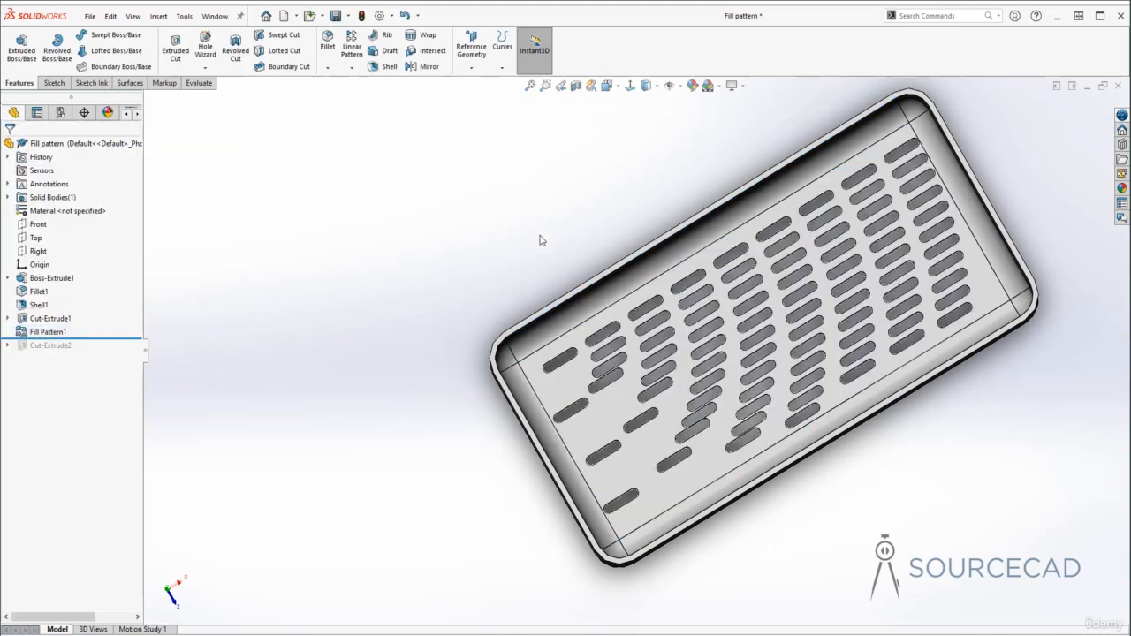
{"action": "middle_click_drag", "start_coordinate": [540, 239], "coordinate": [752, 457]}
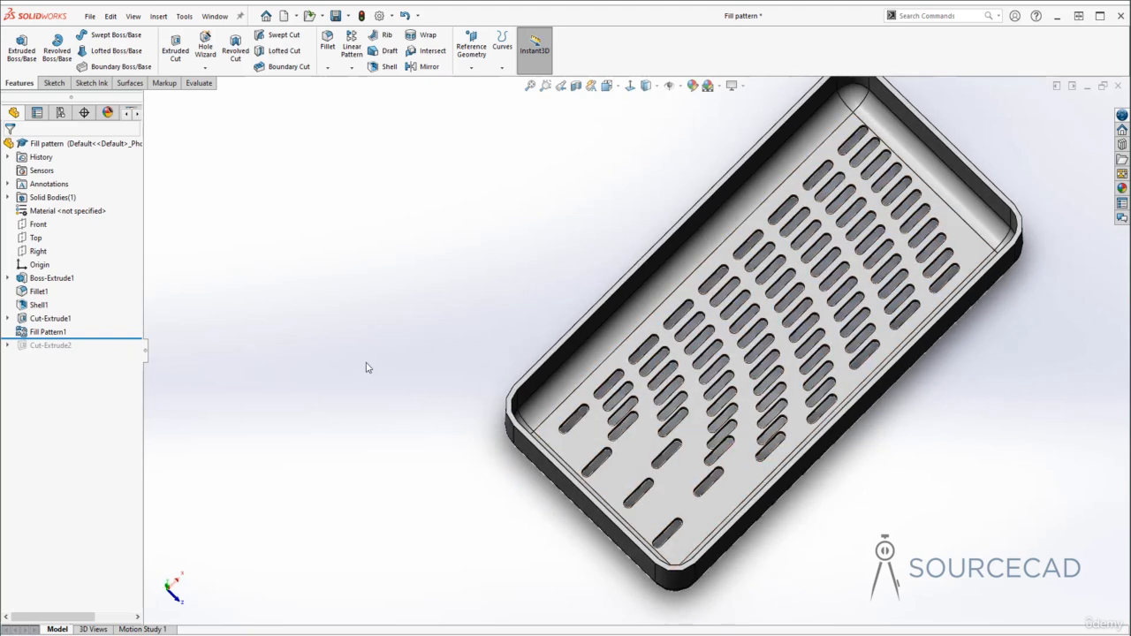
Undo the skipped instances and the slot fill pattern, leaving only the seed slot in the tray's floor.
{"action": "key", "text": "ctrl+z"}
{"action": "key", "text": "ctrl+z"}
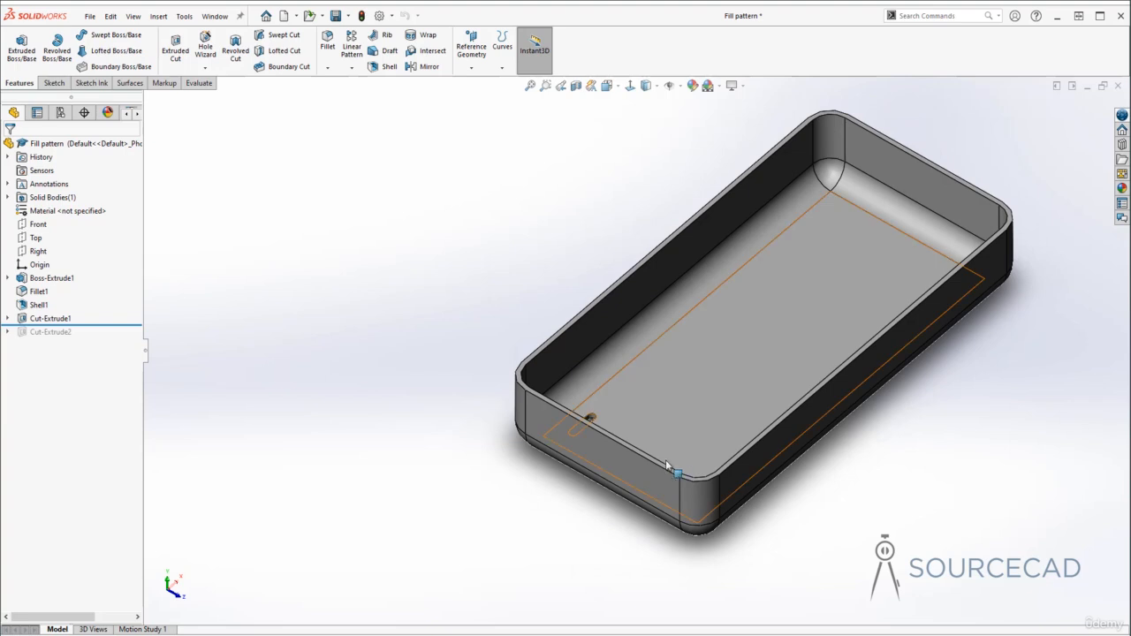
{"action": "middle_click_drag", "start_coordinate": [665, 459], "coordinate": [638, 491]}
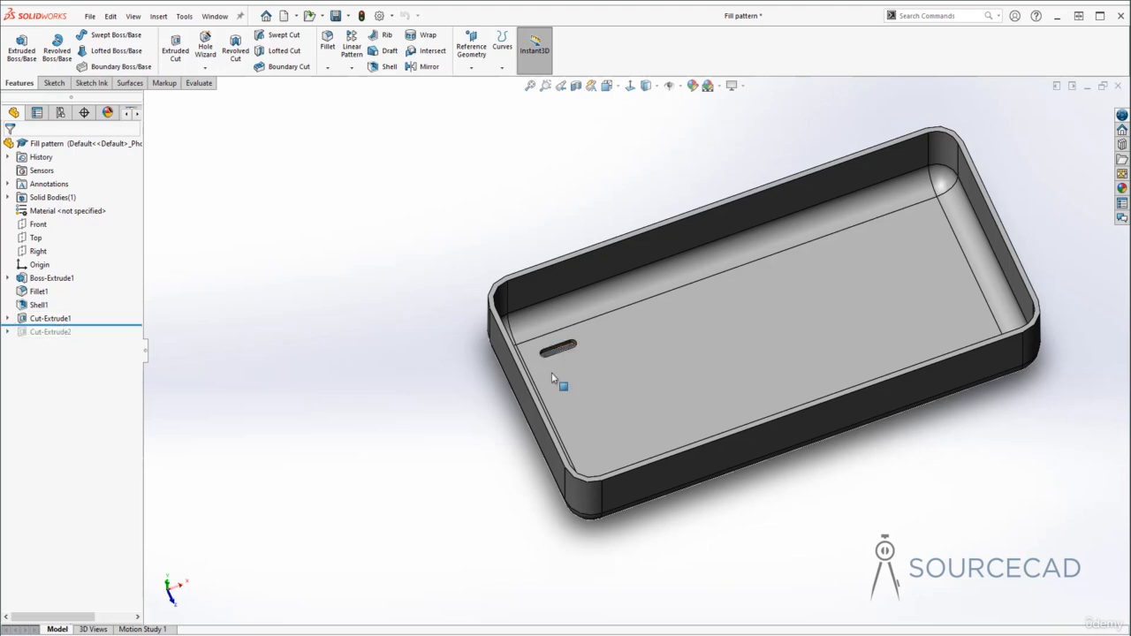
Reorder the elliptical Cut-Extrude2 ahead of the slot Cut-Extrude1, and roll the model back to just after Cut-Extrude2.
{"action": "left_click_drag", "start_coordinate": [98, 324], "coordinate": [142, 340]}
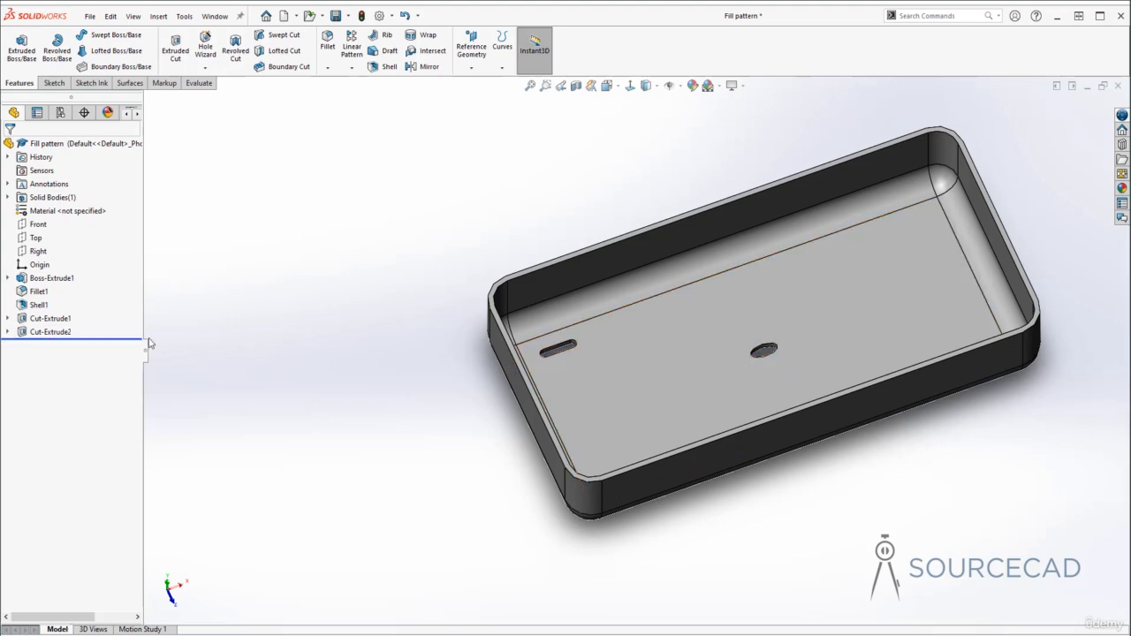
{"action": "left_click", "coordinate": [50, 320]}
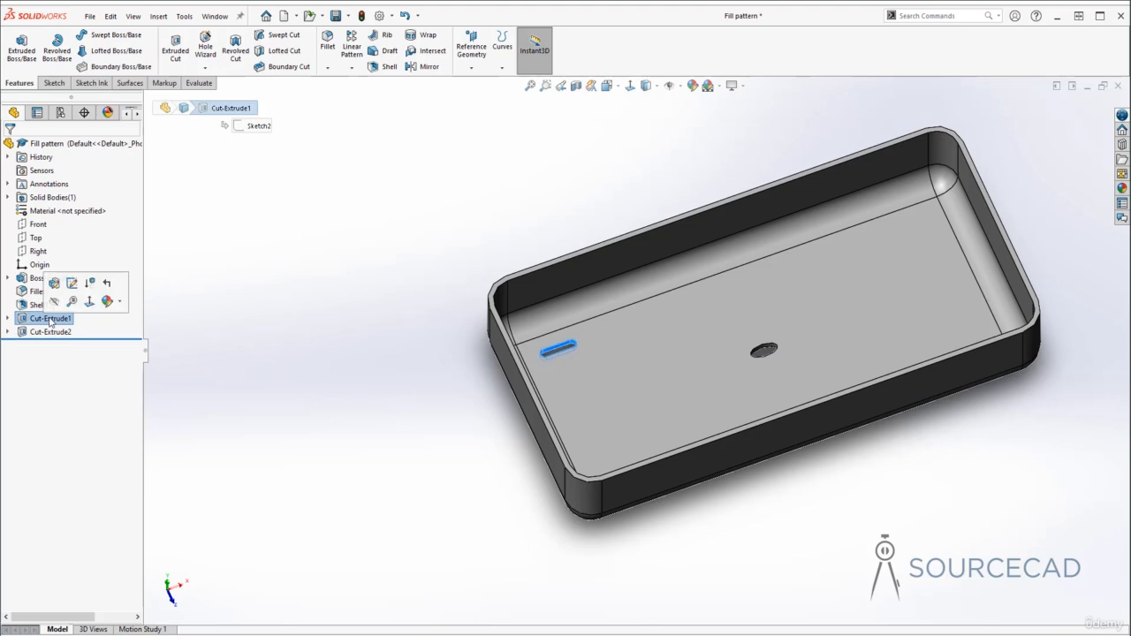
{"action": "left_click", "coordinate": [259, 332]}
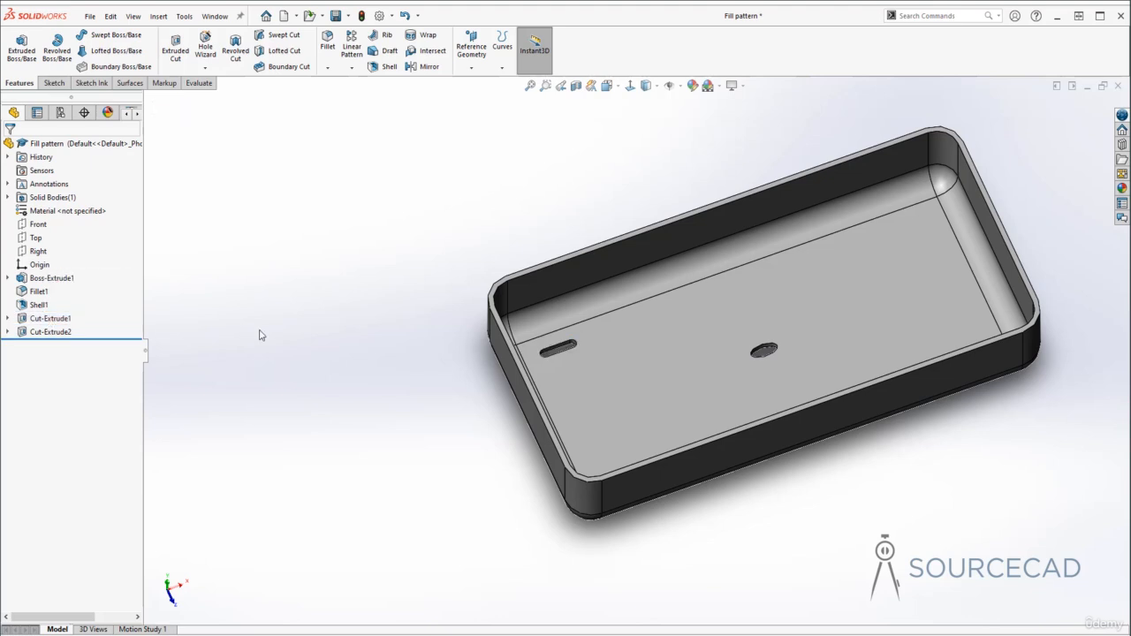
{"action": "left_click", "coordinate": [42, 333]}
{"action": "left_click_drag", "start_coordinate": [39, 328], "coordinate": [38, 306]}
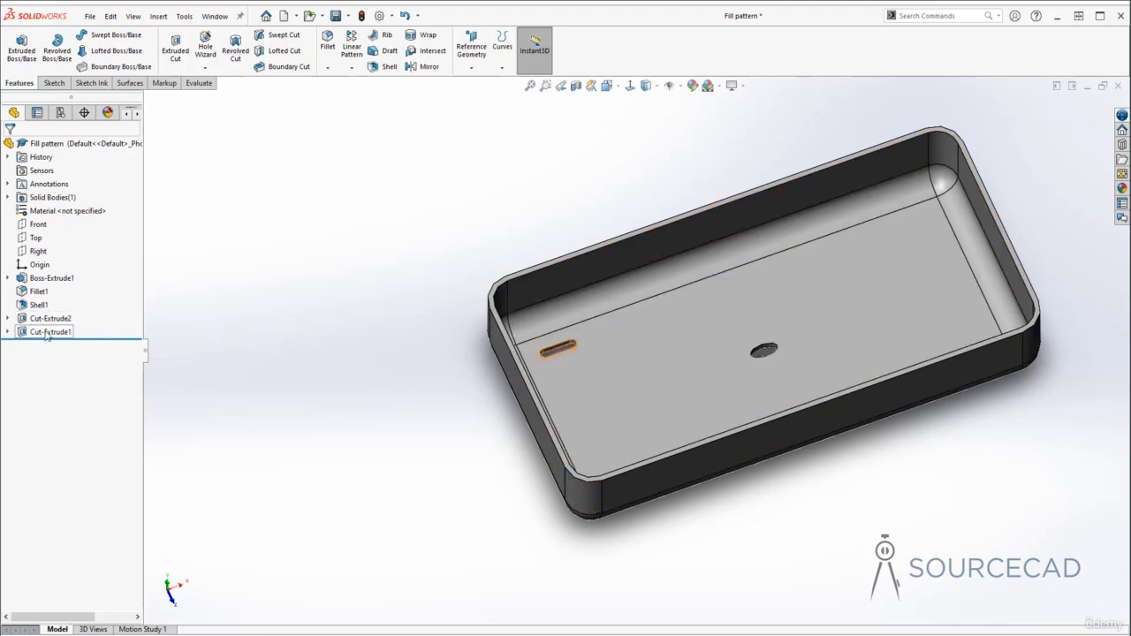
{"action": "left_click", "coordinate": [49, 319]}
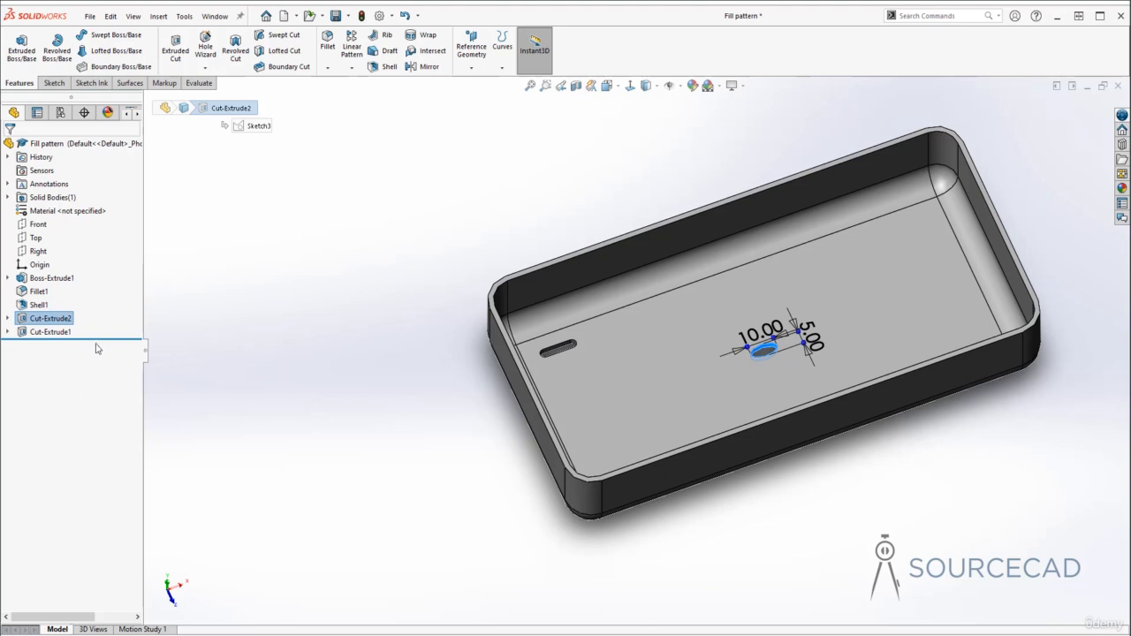
{"action": "left_click_drag", "start_coordinate": [97, 341], "coordinate": [99, 327]}
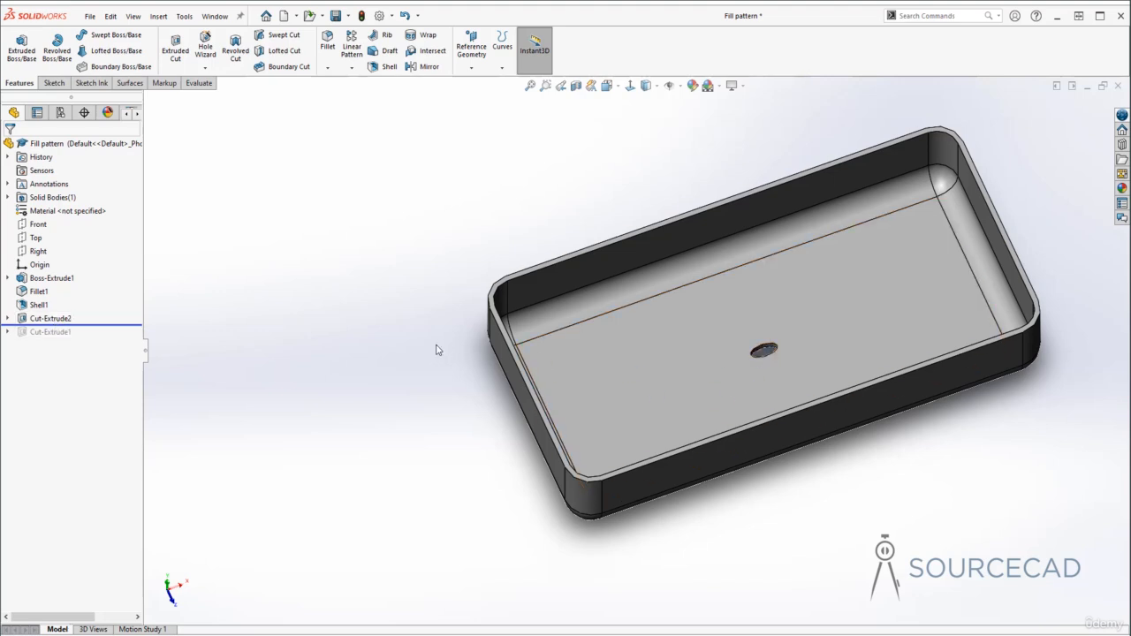
Start a Fill Pattern with the tray's floor as the fill boundary and a circular layout.
{"action": "left_click", "coordinate": [351, 68]}
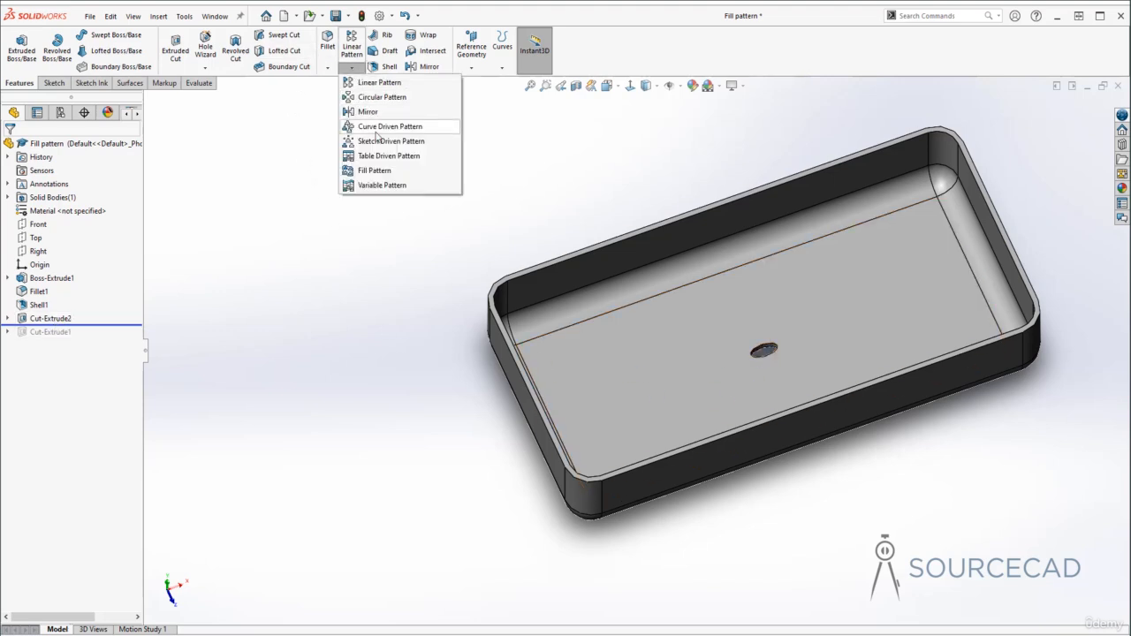
{"action": "left_click", "coordinate": [374, 170]}
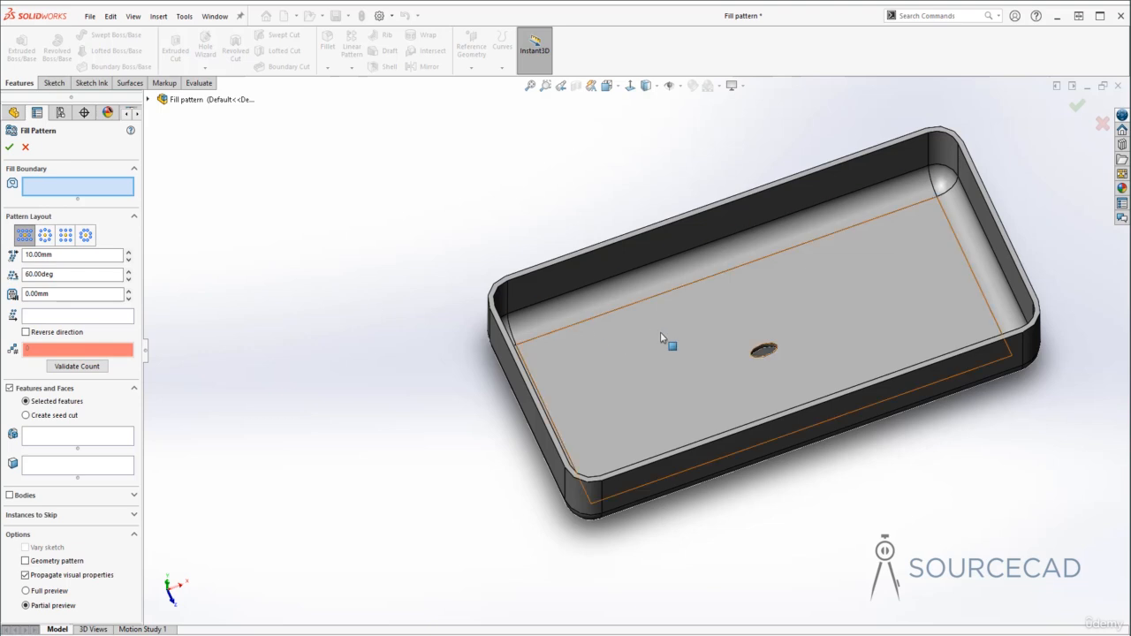
{"action": "left_click", "coordinate": [690, 333]}
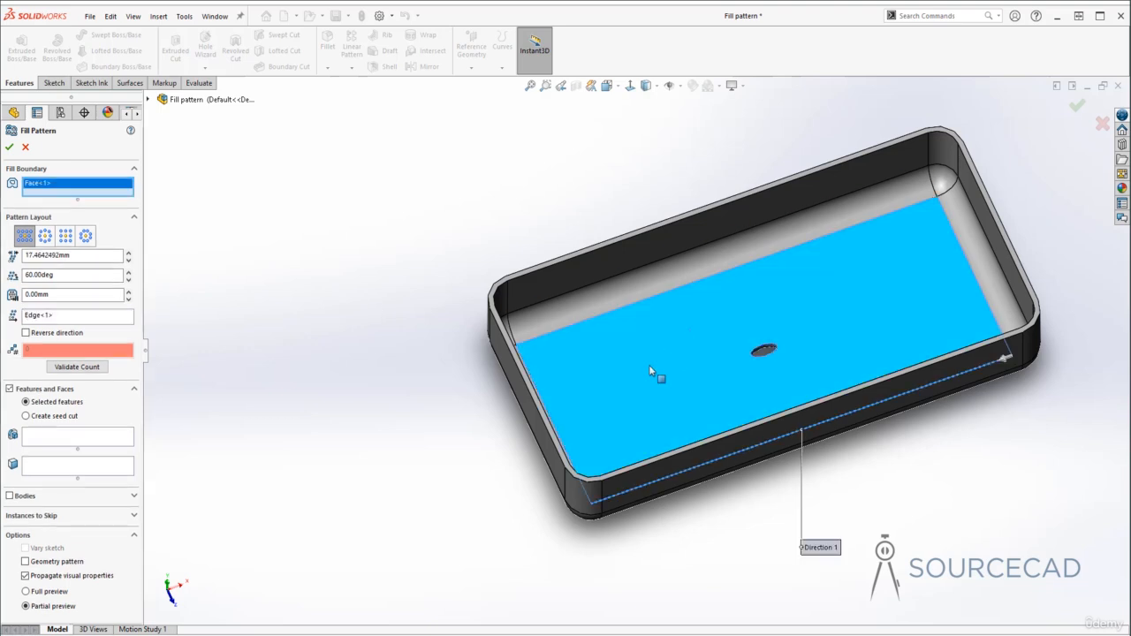
{"action": "left_click", "coordinate": [46, 235]}
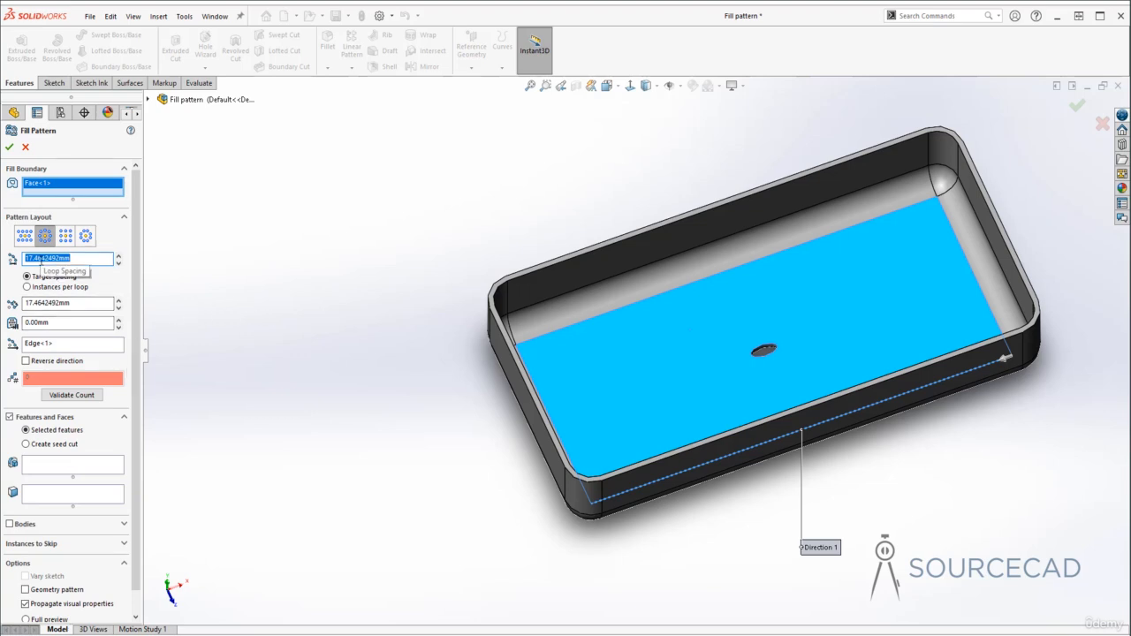
Choose the elliptical Cut-Extrude2 as the feature to pattern.
{"action": "left_click", "coordinate": [55, 466]}
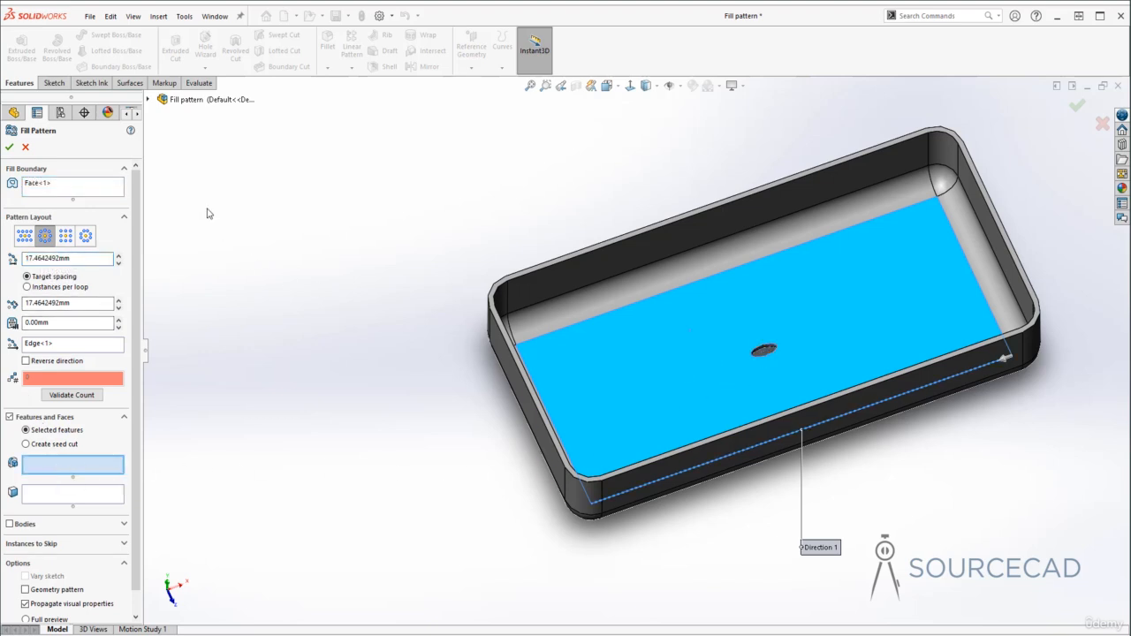
{"action": "left_click", "coordinate": [148, 100]}
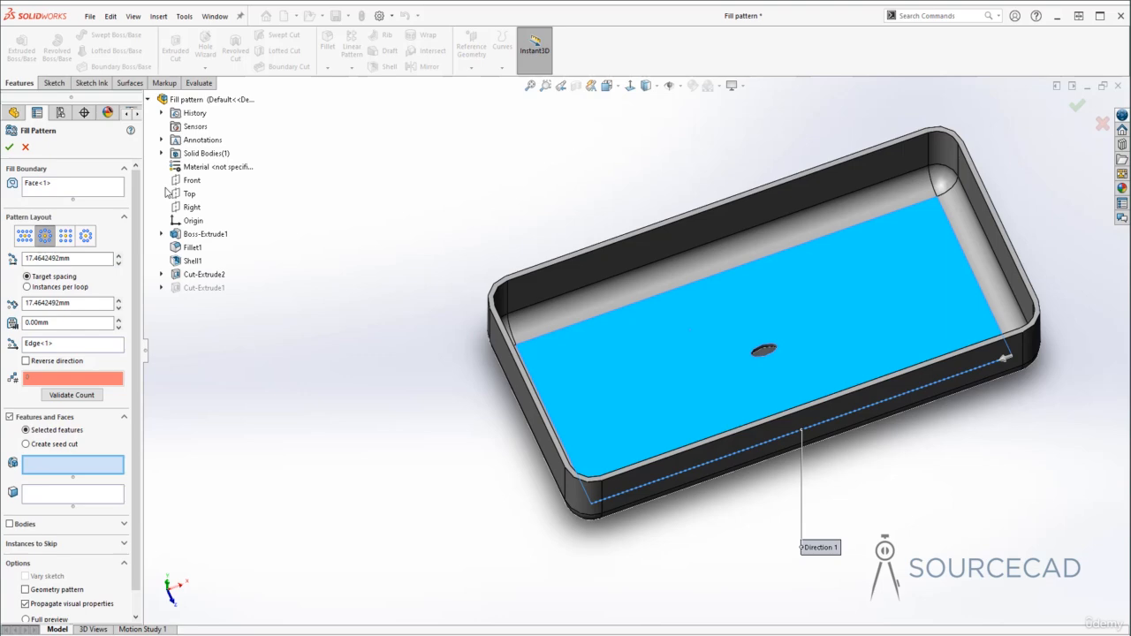
{"action": "left_click", "coordinate": [204, 274]}
Set the circular layout's loop spacing to 14 mm and its instance spacing to 10 mm.
{"action": "mouse_move", "coordinate": [662, 384]}
{"action": "middle_mouse_down"}
{"action": "mouse_move", "coordinate": [669, 403]}
{"action": "mouse_move", "coordinate": [668, 391]}
{"action": "middle_mouse_up"}
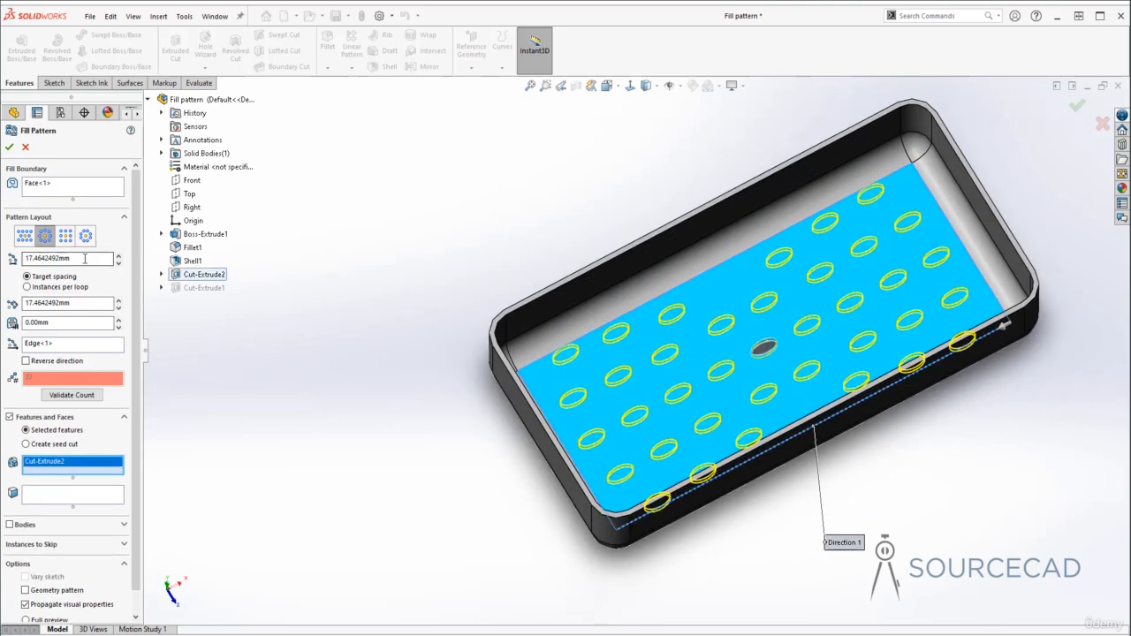
{"action": "left_click_drag", "start_coordinate": [82, 257], "coordinate": [25, 259]}
{"action": "middle_click_drag", "start_coordinate": [677, 386], "coordinate": [714, 401]}
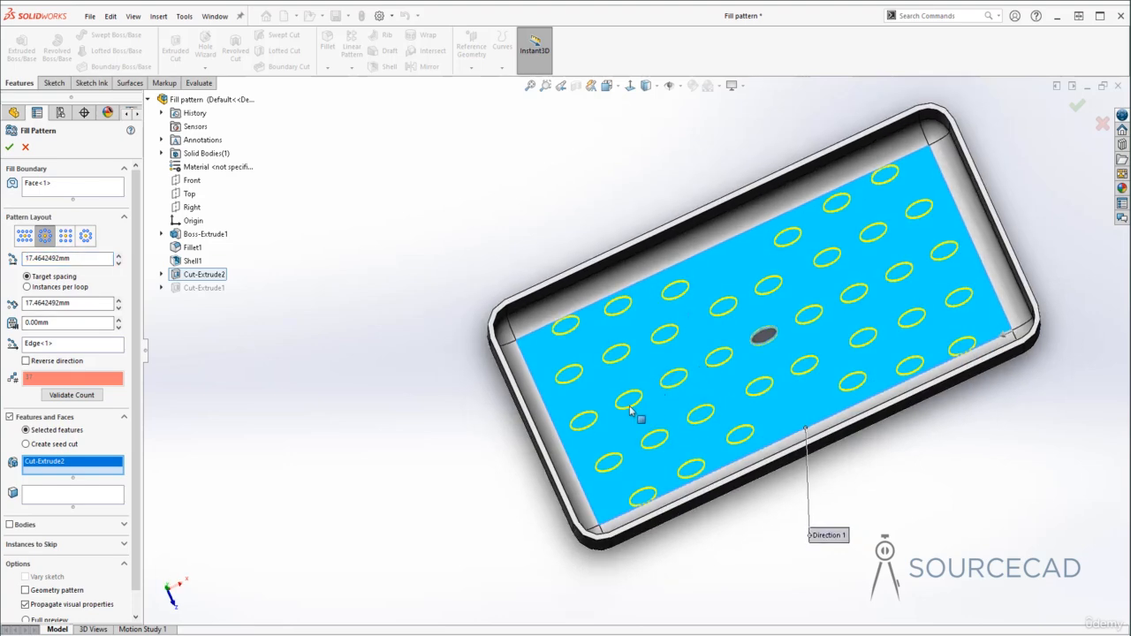
{"action": "left_click_drag", "start_coordinate": [82, 258], "coordinate": [13, 259]}
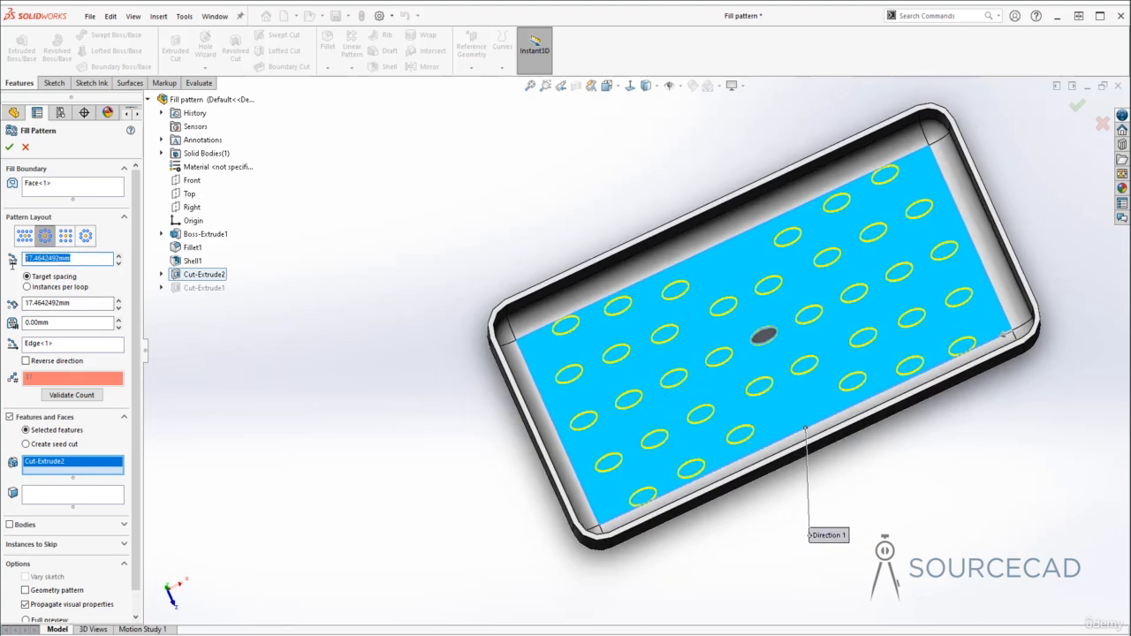
{"action": "type", "text": "14"}
{"action": "key", "text": "Return"}
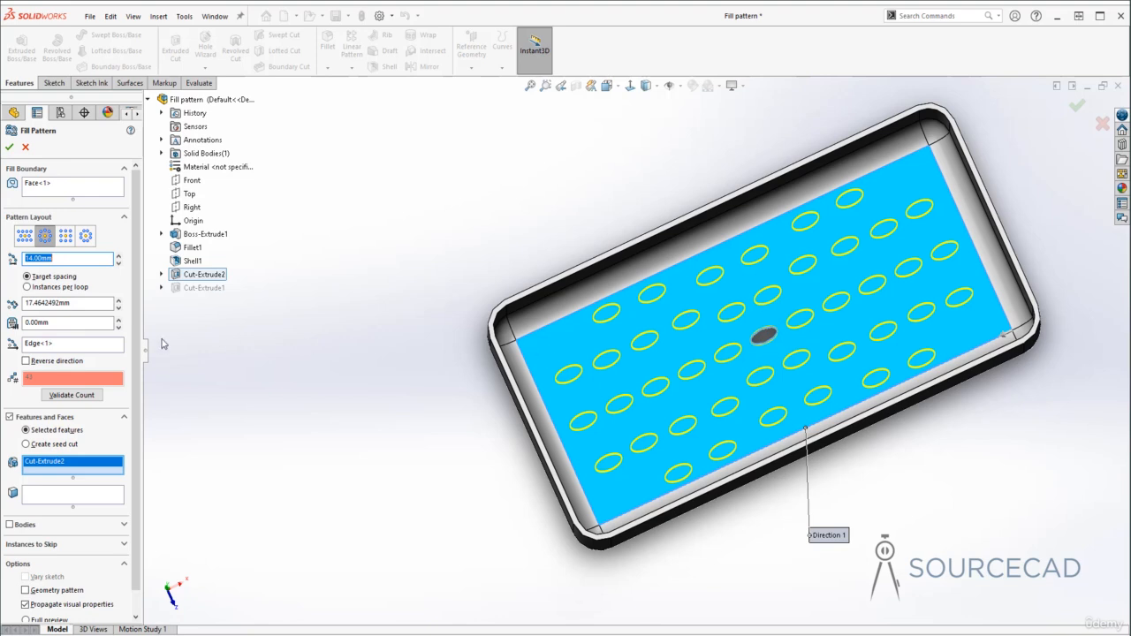
{"action": "key", "text": "Tab"}
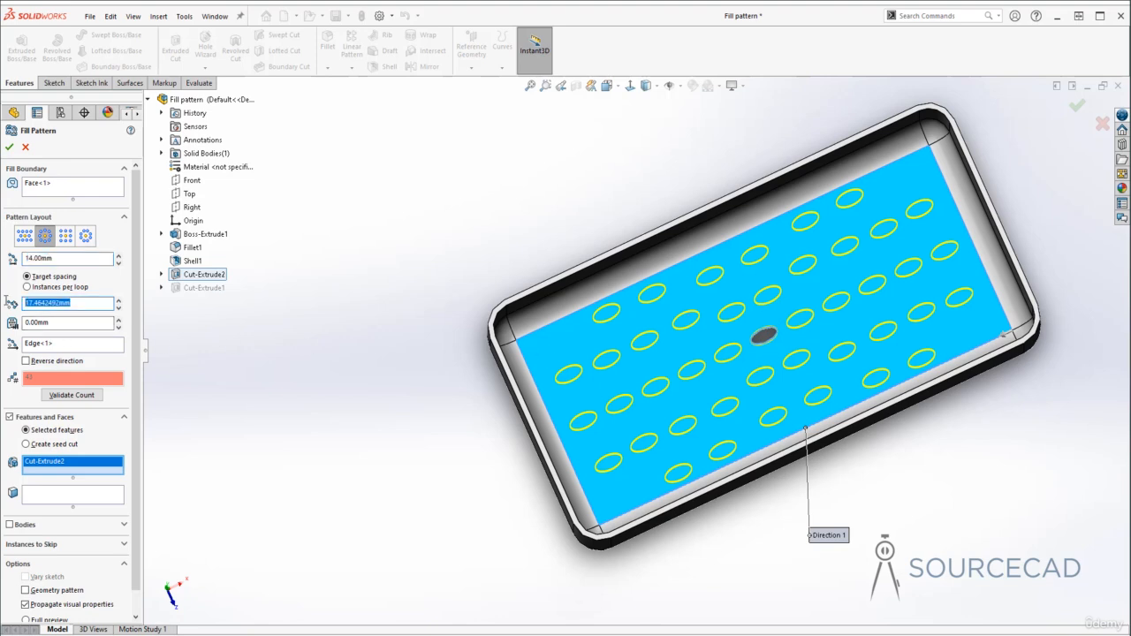
{"action": "type", "text": "10"}
{"action": "key", "text": "Return"}
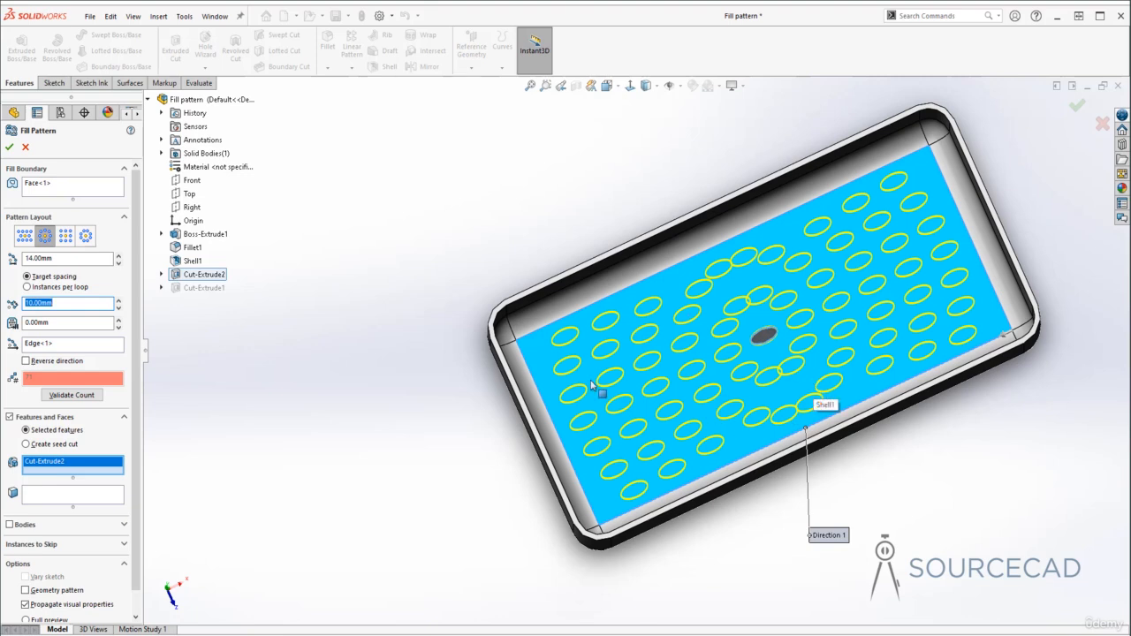
Validate the instance count and accept the fill pattern of elliptical holes.
{"action": "left_click", "coordinate": [78, 397]}
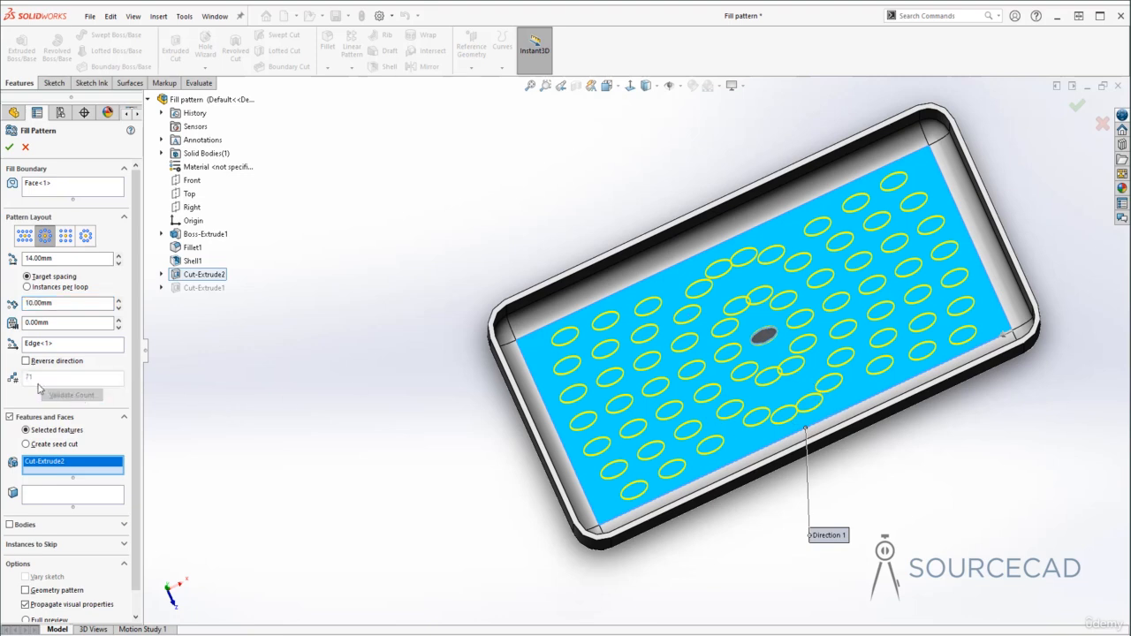
{"action": "left_click", "coordinate": [10, 147]}
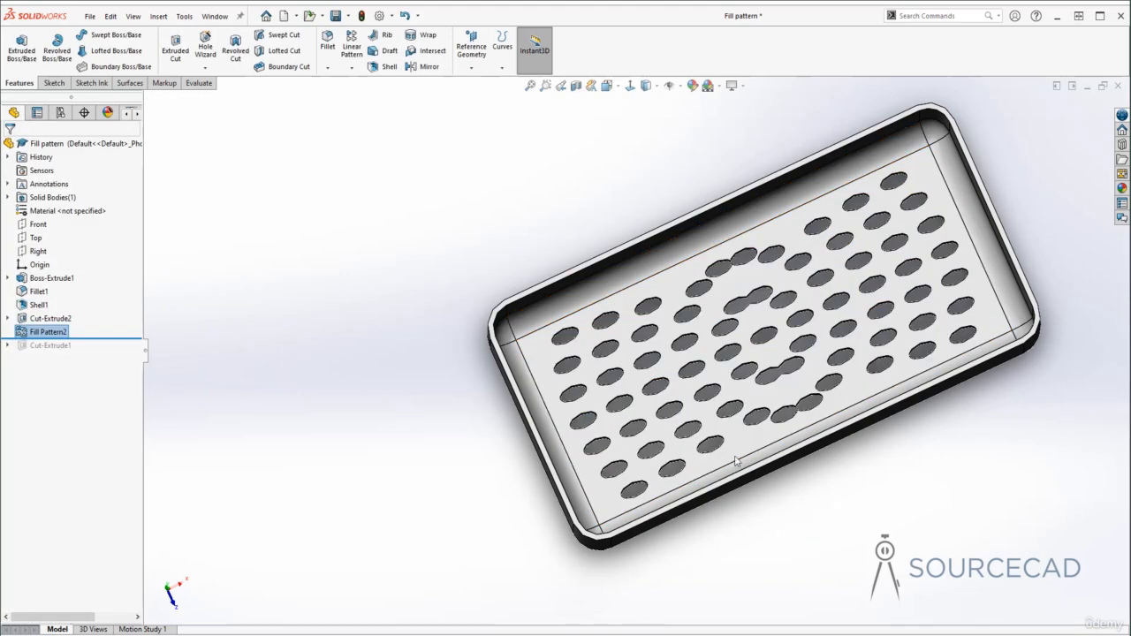
{"action": "middle_click_drag", "start_coordinate": [771, 500], "coordinate": [798, 424]}
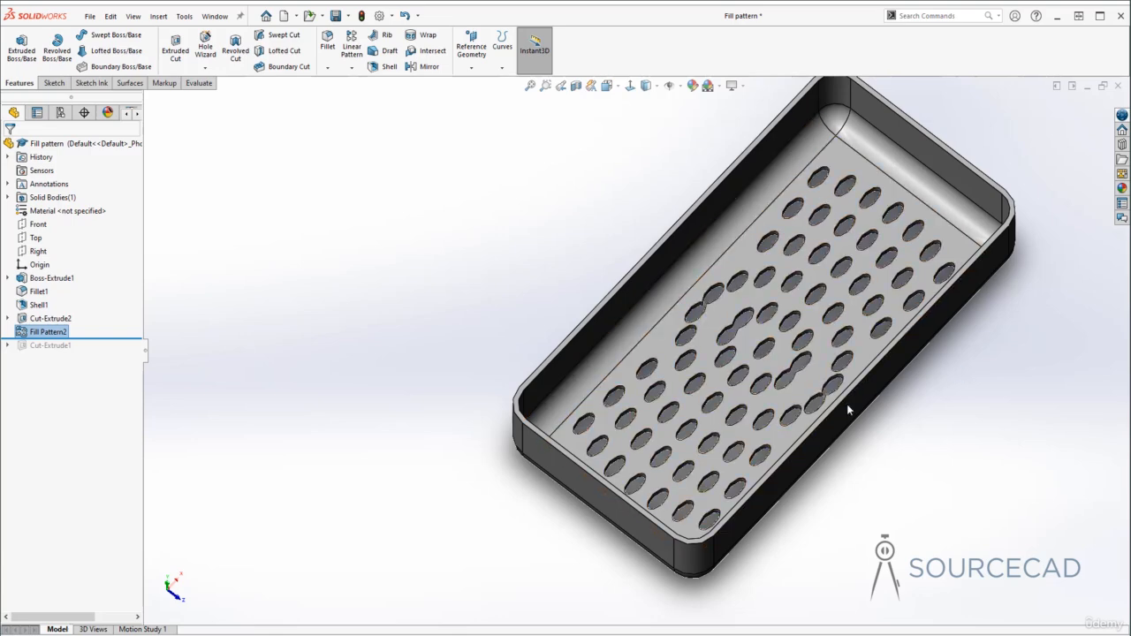
{"action": "middle_click_drag", "start_coordinate": [608, 520], "coordinate": [590, 466]}
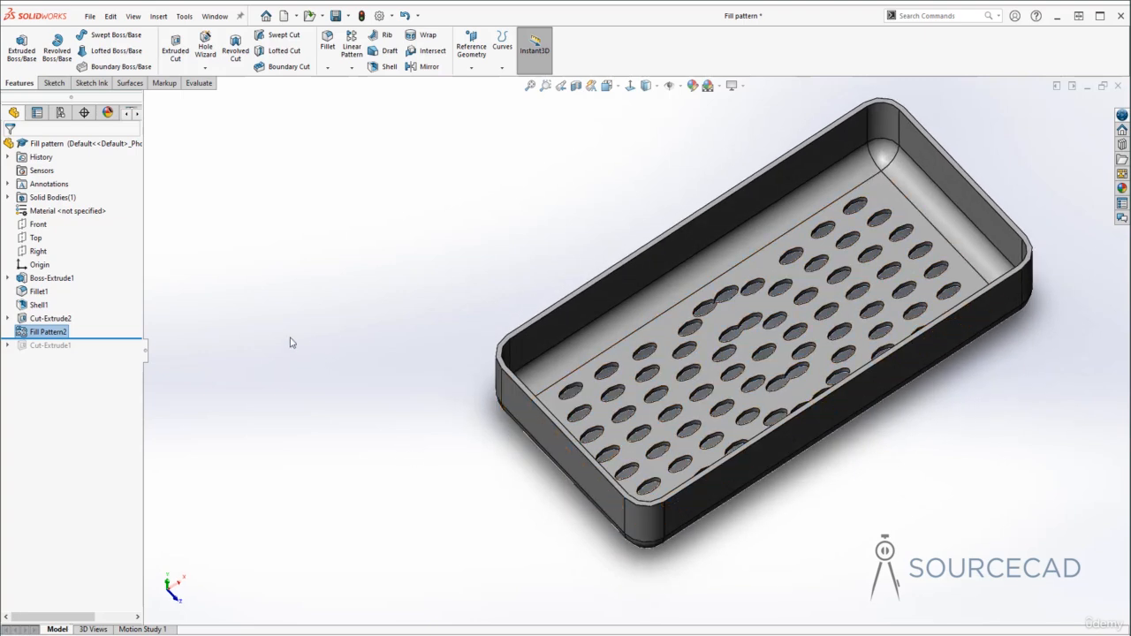
Undo the circular fill pattern of elliptical holes and roll the feature history back to before Cut-Extrude2.
{"action": "key", "text": "ctrl+z"}
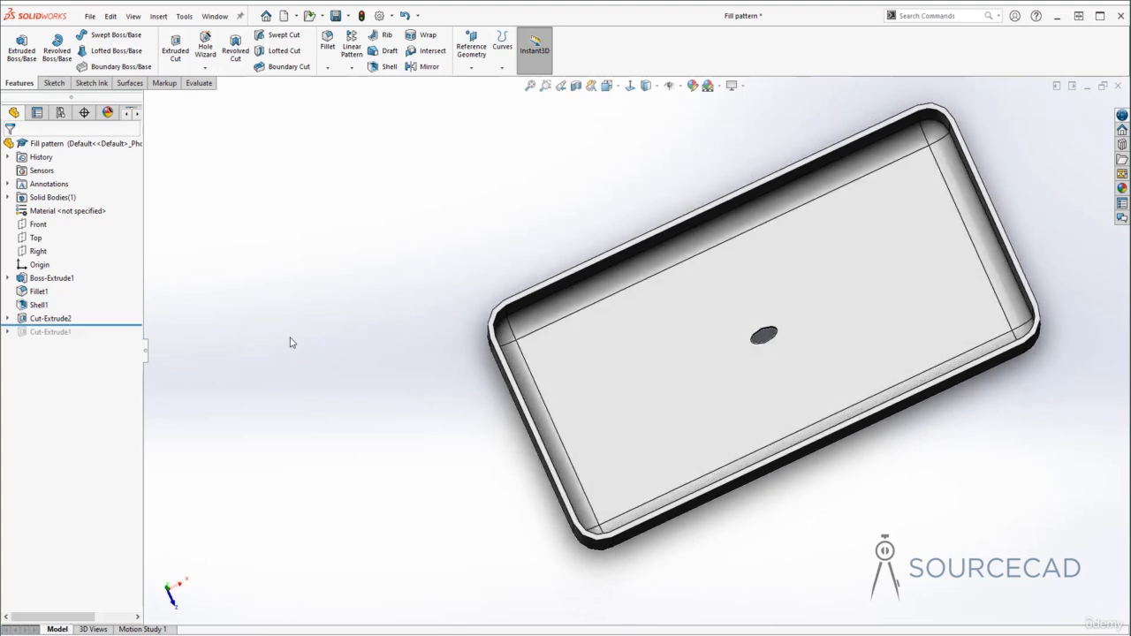
{"action": "key", "text": "ctrl+7"}
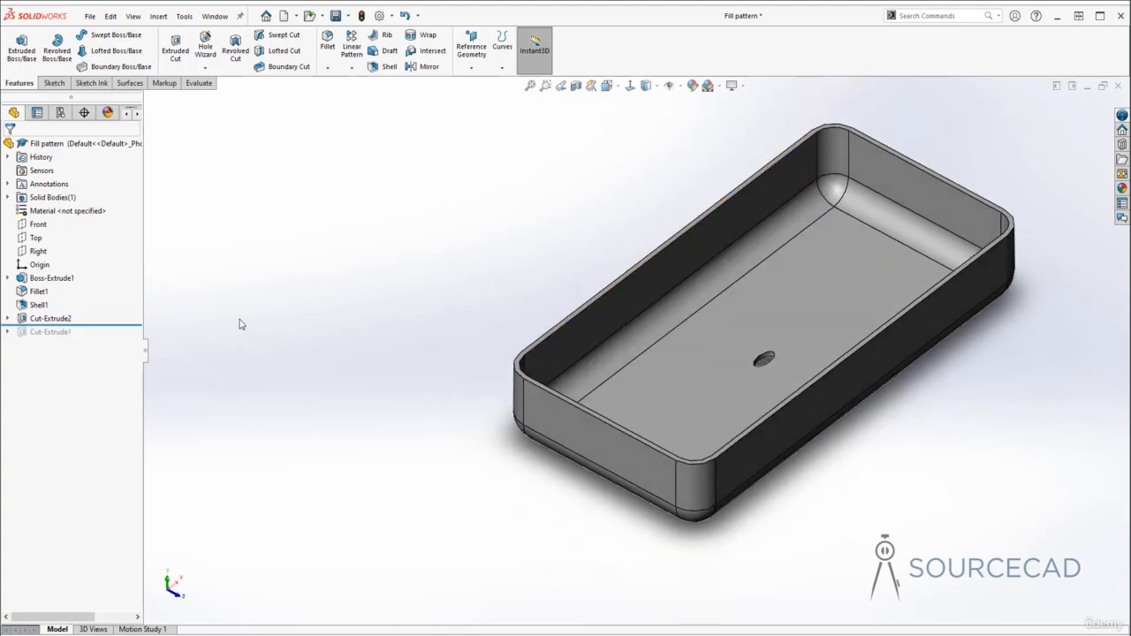
{"action": "left_click_drag", "start_coordinate": [121, 326], "coordinate": [117, 311]}
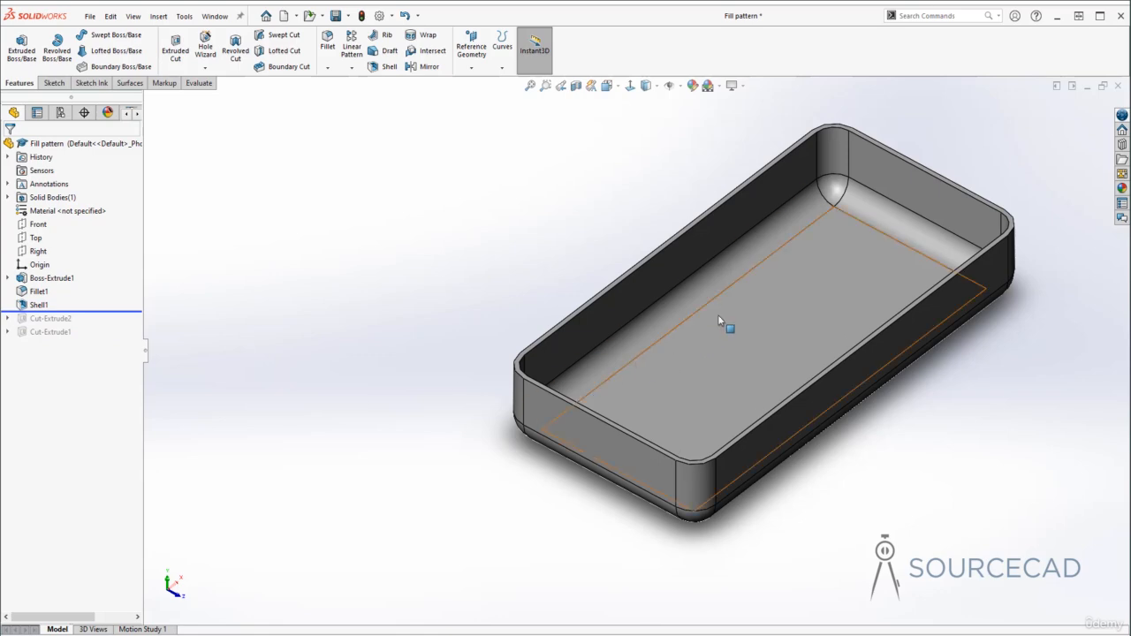
Start a new Fill Pattern with the empty tray's floor face as the fill boundary.
{"action": "middle_click_drag", "start_coordinate": [722, 318], "coordinate": [684, 360]}
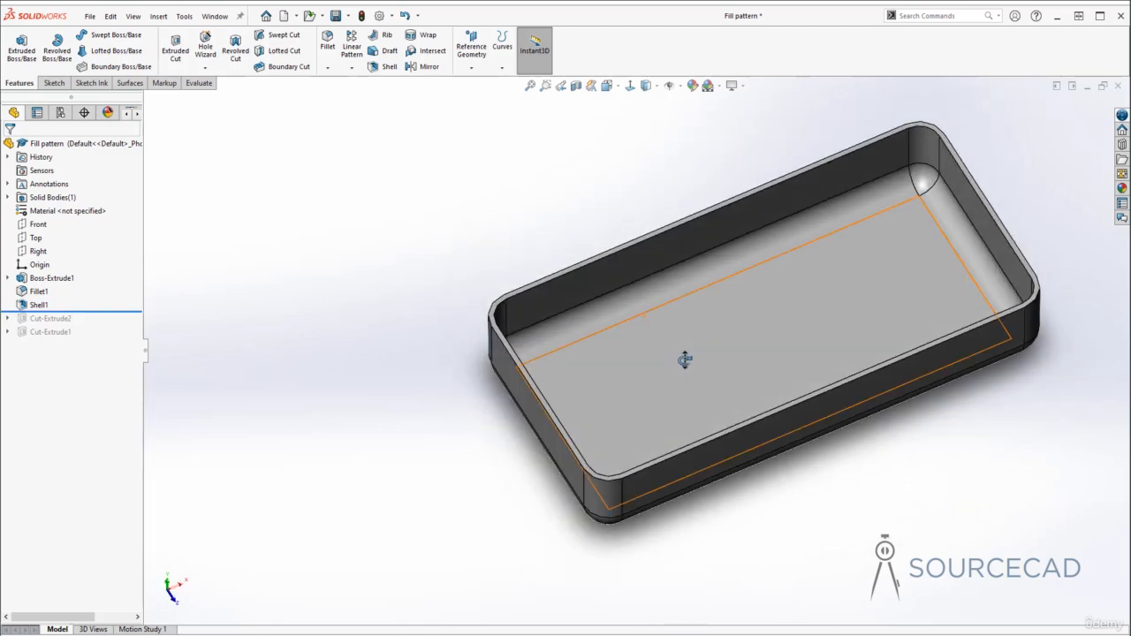
{"action": "left_click", "coordinate": [351, 68]}
{"action": "left_click", "coordinate": [375, 170]}
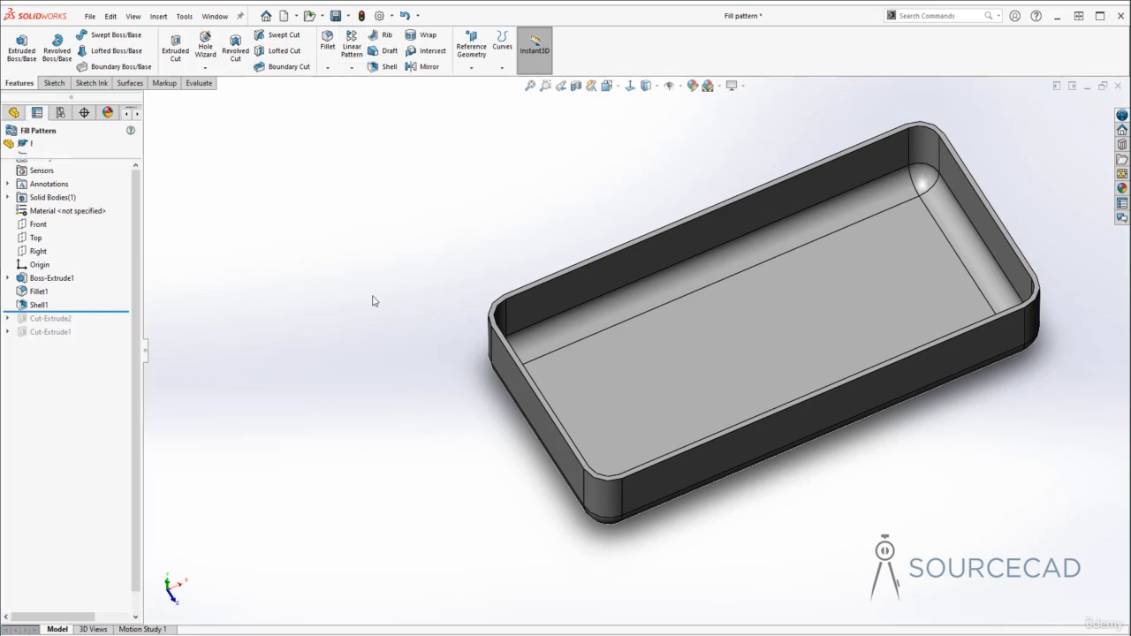
{"action": "left_click", "coordinate": [723, 367]}
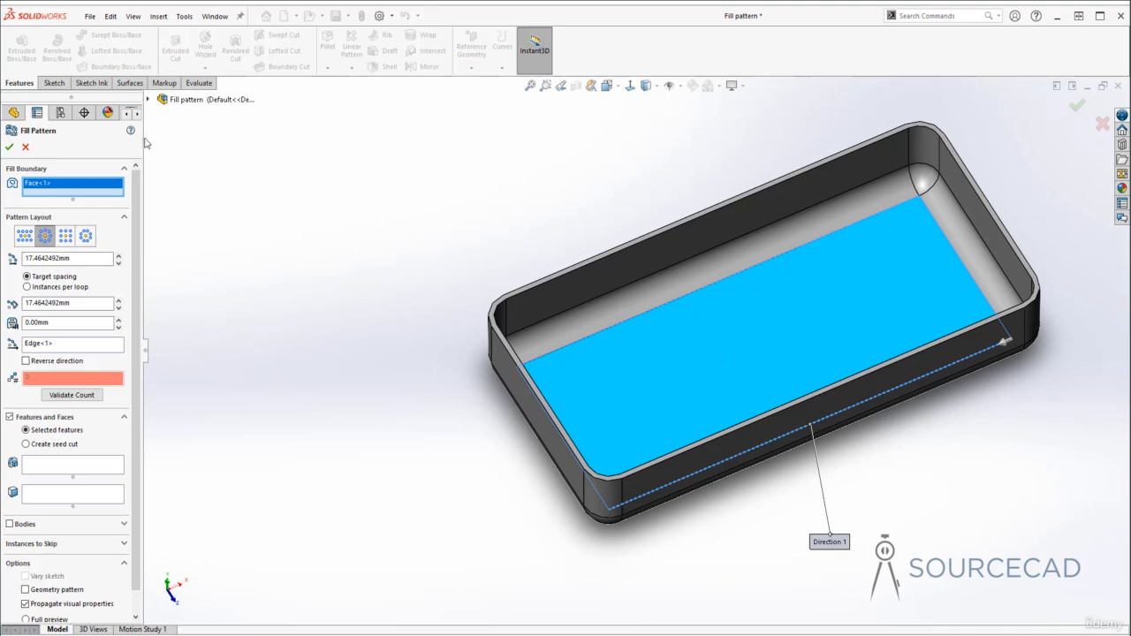
{"action": "left_click", "coordinate": [149, 99]}
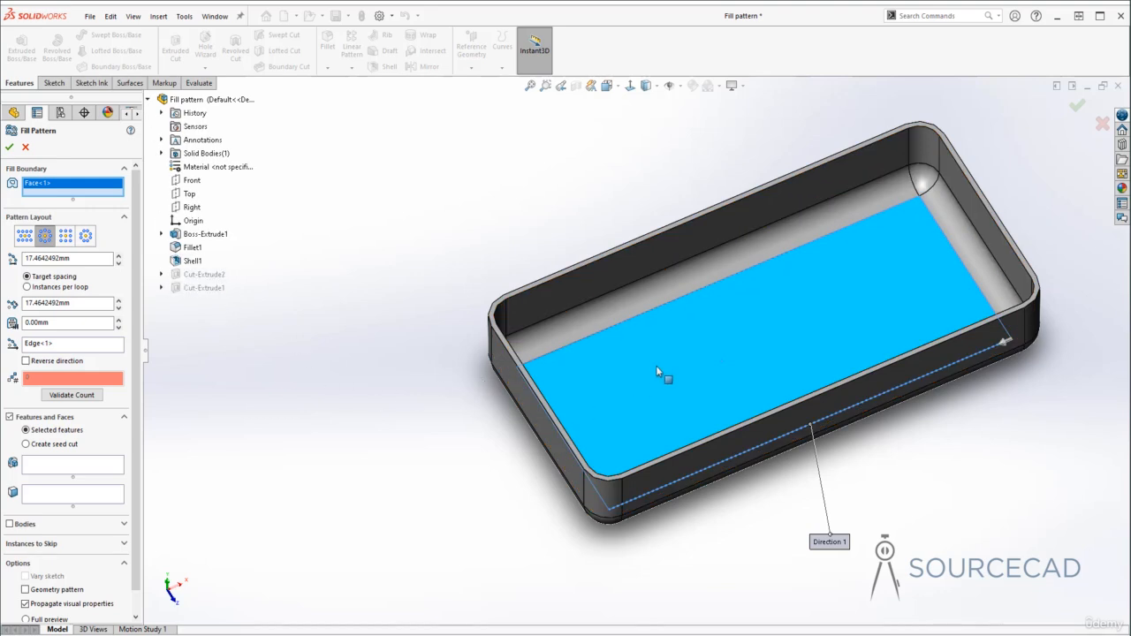
{"action": "middle_click_drag", "start_coordinate": [655, 366], "coordinate": [616, 355]}
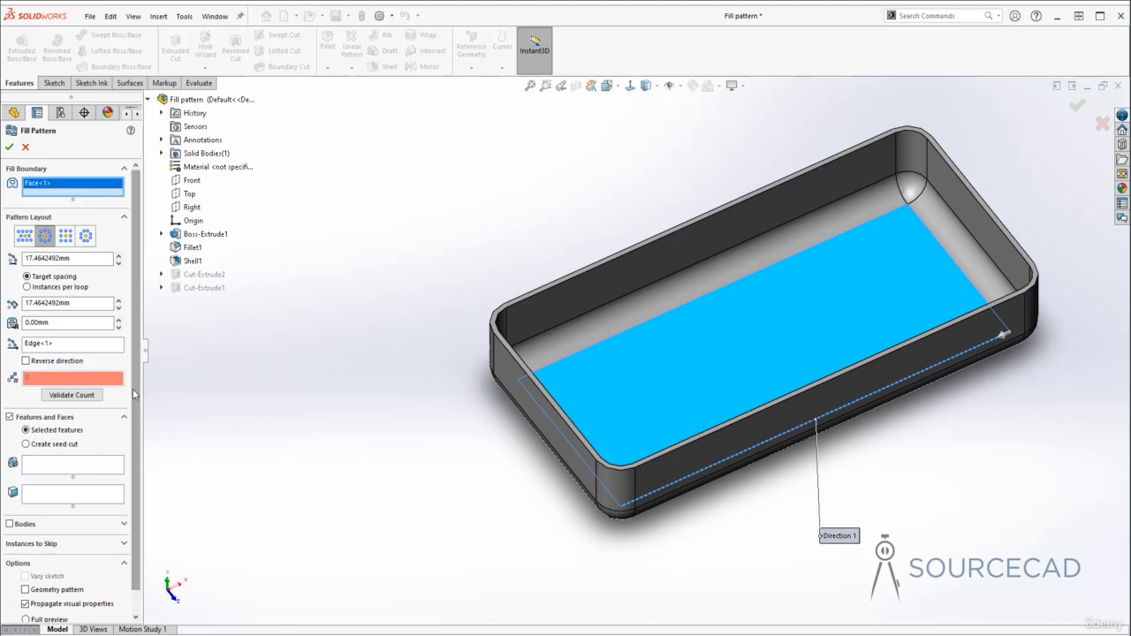
Switch the fill pattern from selected features to a created seed cut.
{"action": "scroll", "coordinate": [135, 415], "scroll_direction": "down", "scroll_amount": 1}
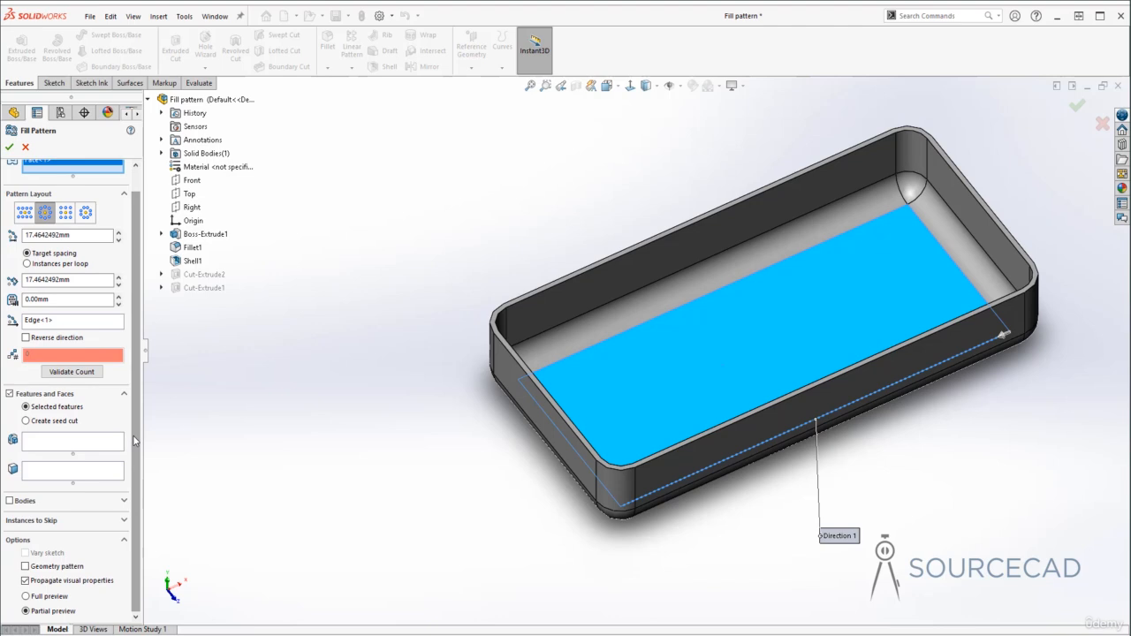
{"action": "left_click", "coordinate": [39, 421]}
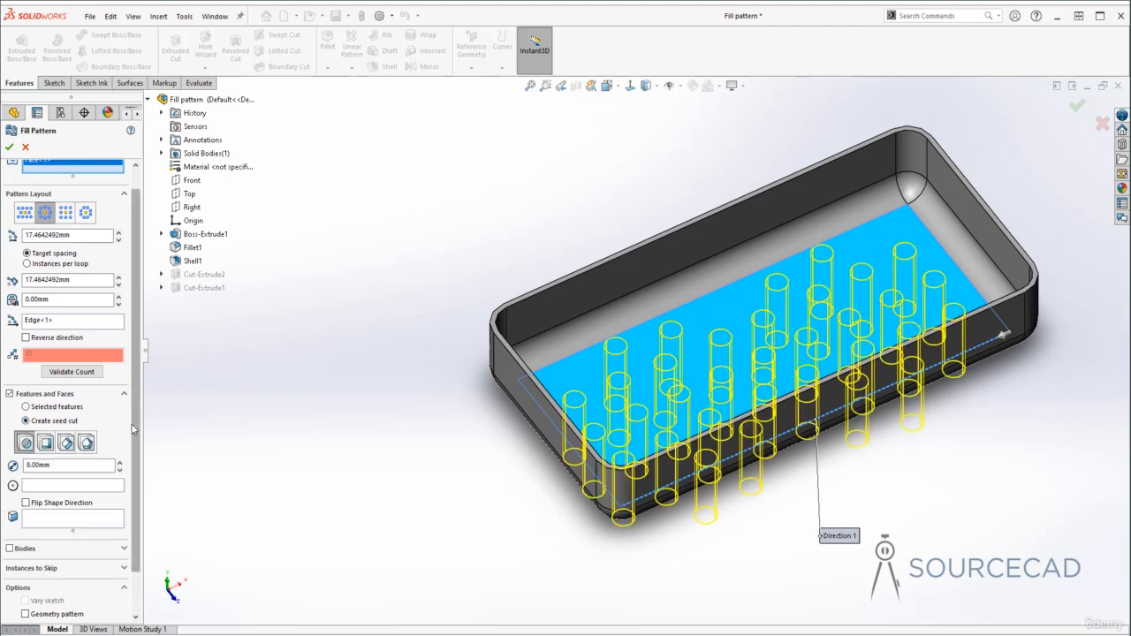
{"action": "scroll", "coordinate": [53, 433], "scroll_direction": "down", "scroll_amount": 2}
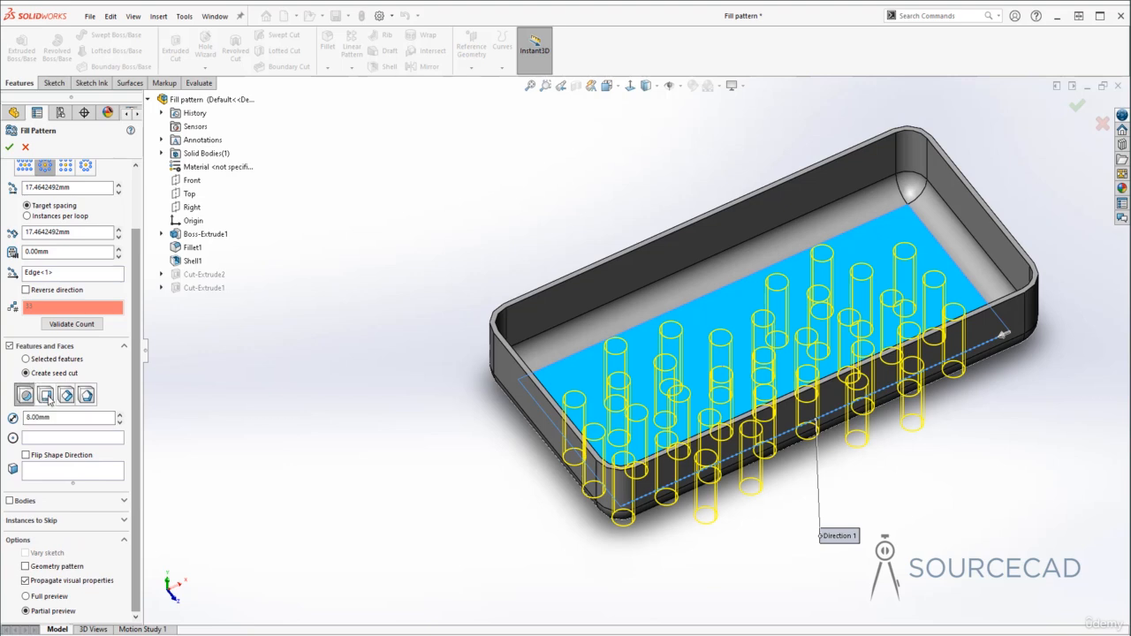
Preview the square, diamond and polygon seed cut shapes and return to the circle.
{"action": "left_click", "coordinate": [46, 395]}
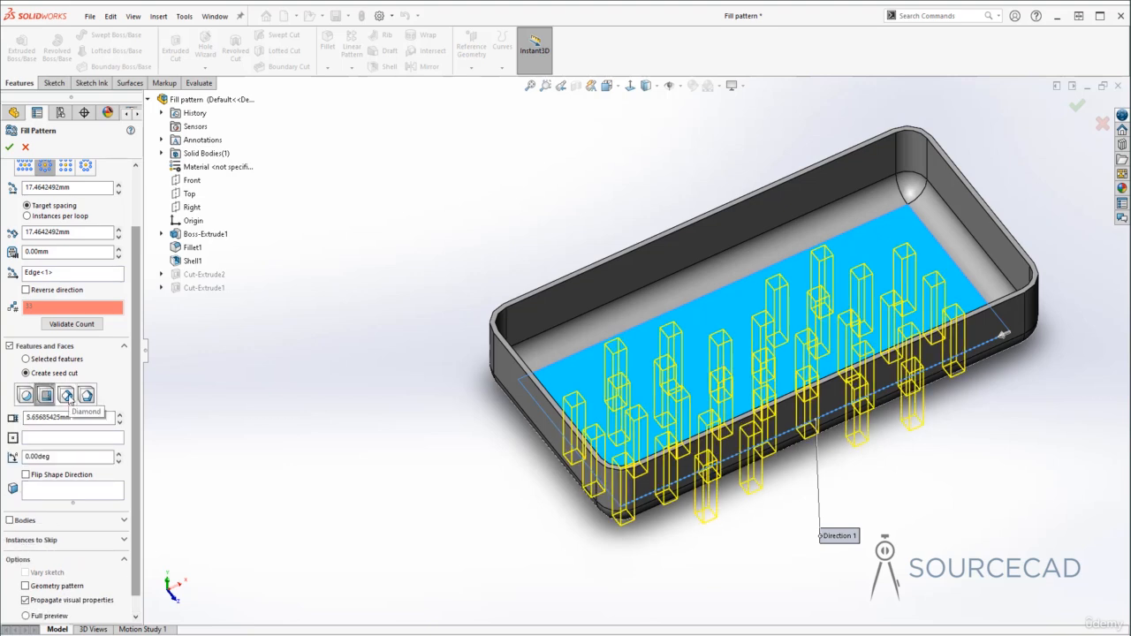
{"action": "left_click", "coordinate": [66, 396]}
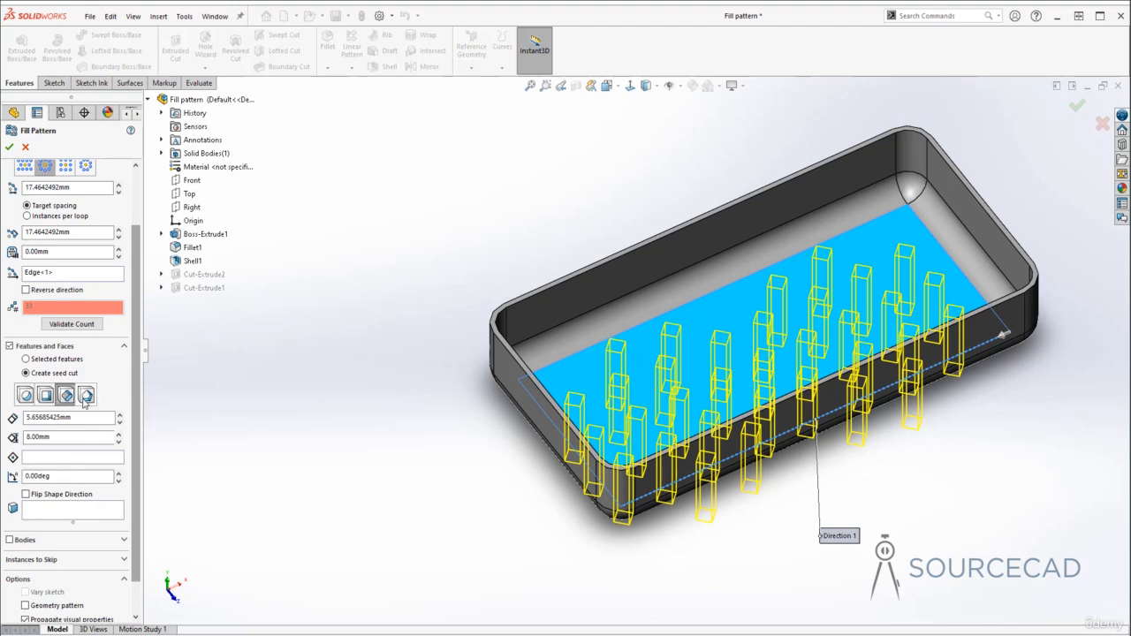
{"action": "left_click", "coordinate": [86, 396]}
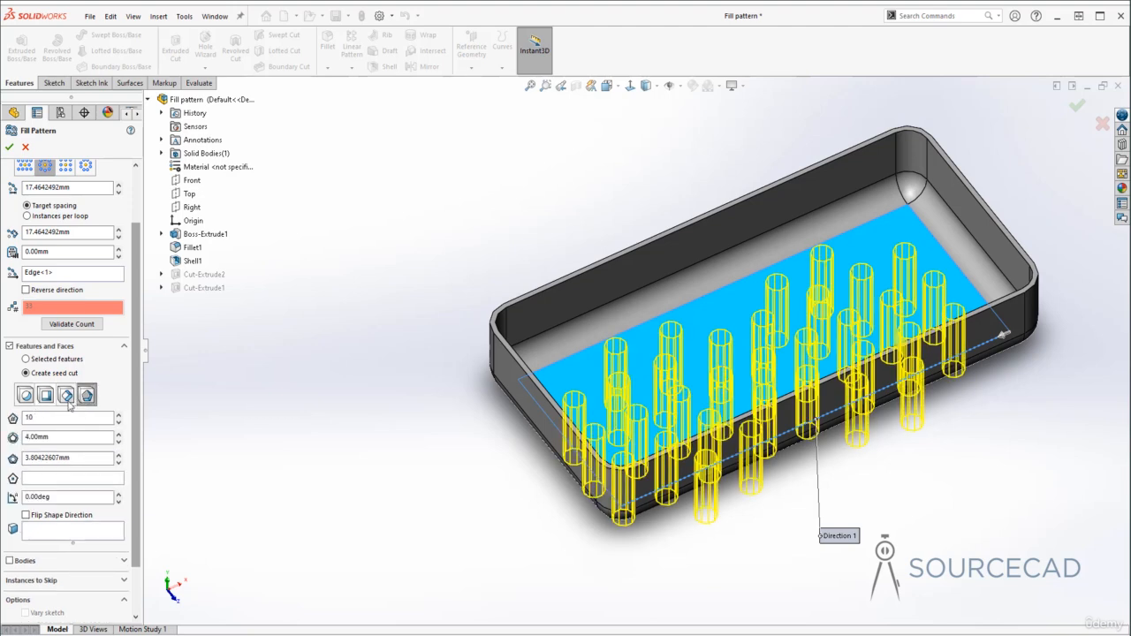
{"action": "left_click", "coordinate": [26, 396]}
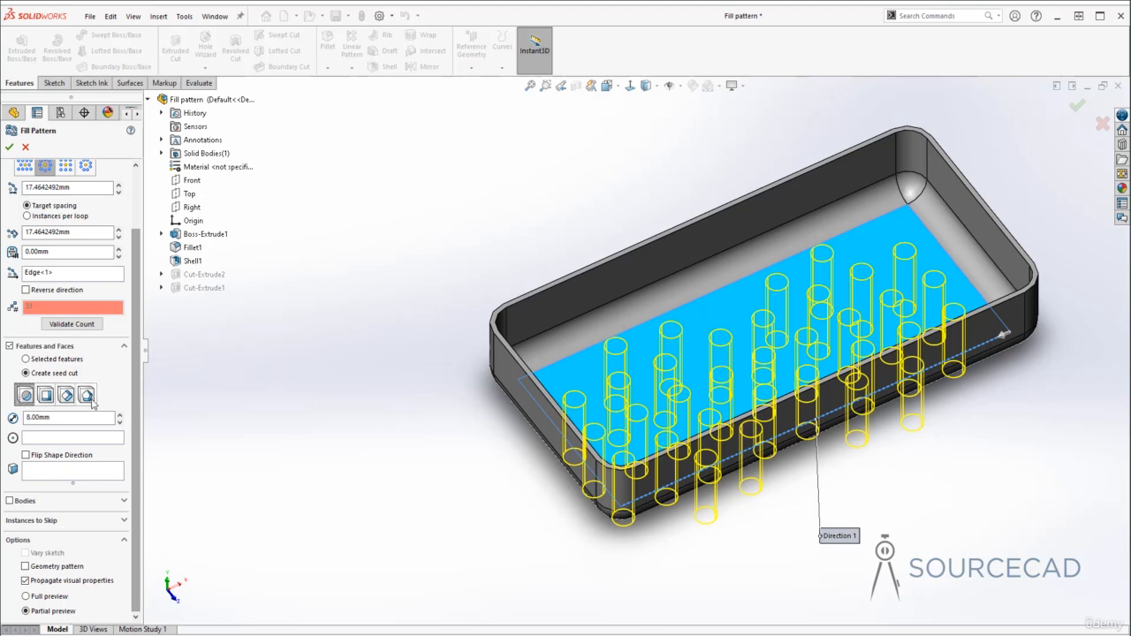
Compare the perforation and square layouts for the circular seed cuts and choose the perforation layout.
{"action": "scroll", "coordinate": [59, 255], "scroll_direction": "up", "scroll_amount": 3}
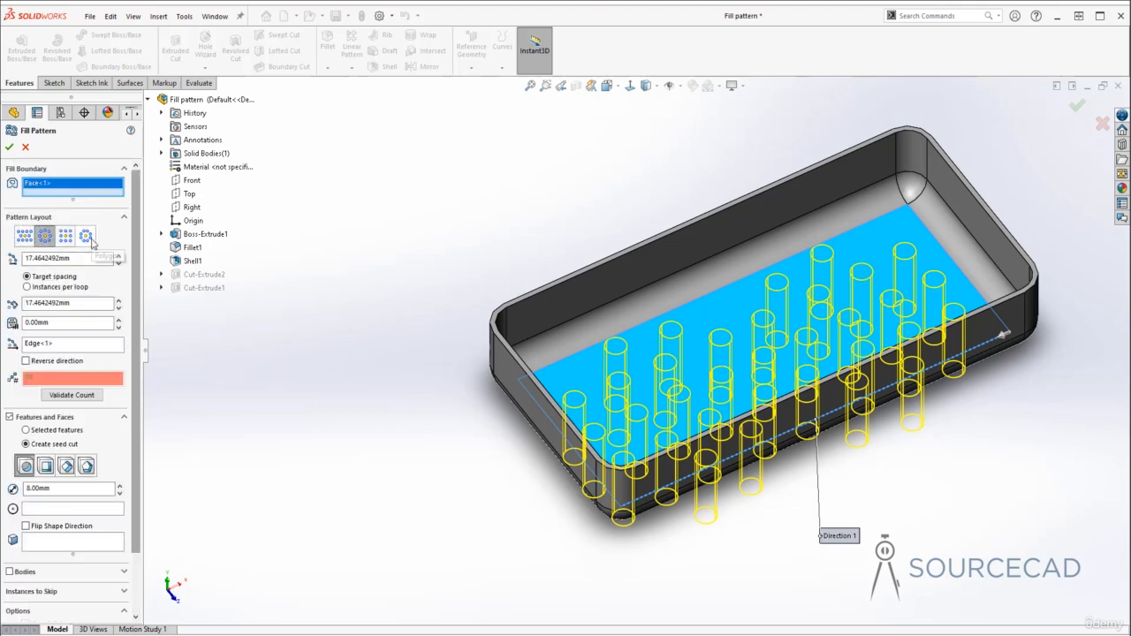
{"action": "middle_click_drag", "start_coordinate": [510, 267], "coordinate": [500, 415]}
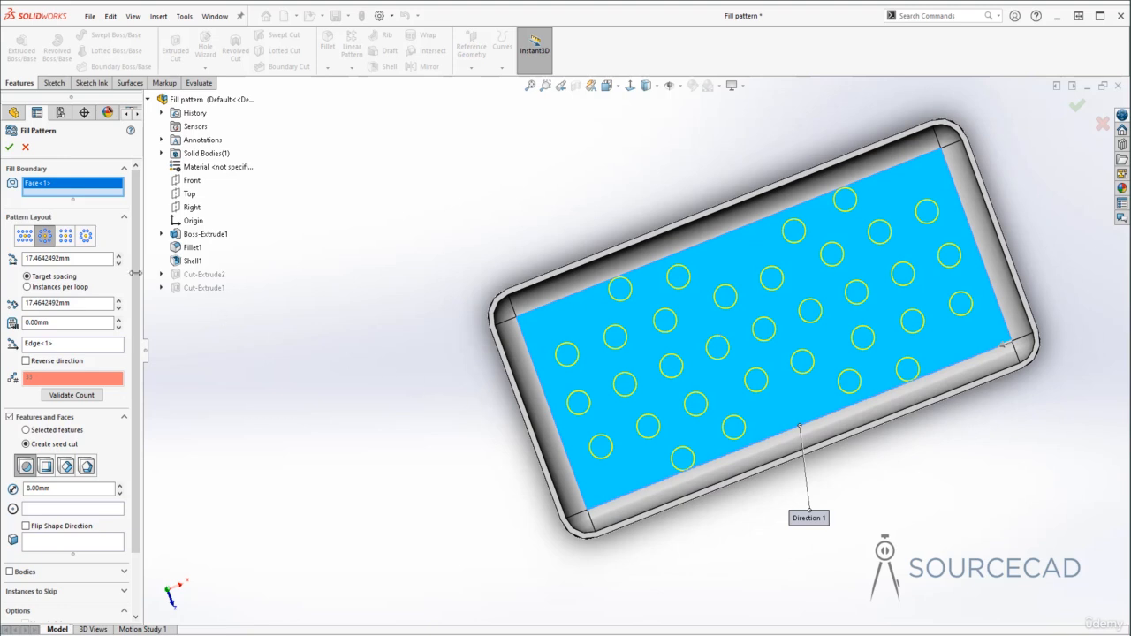
{"action": "left_click", "coordinate": [23, 234]}
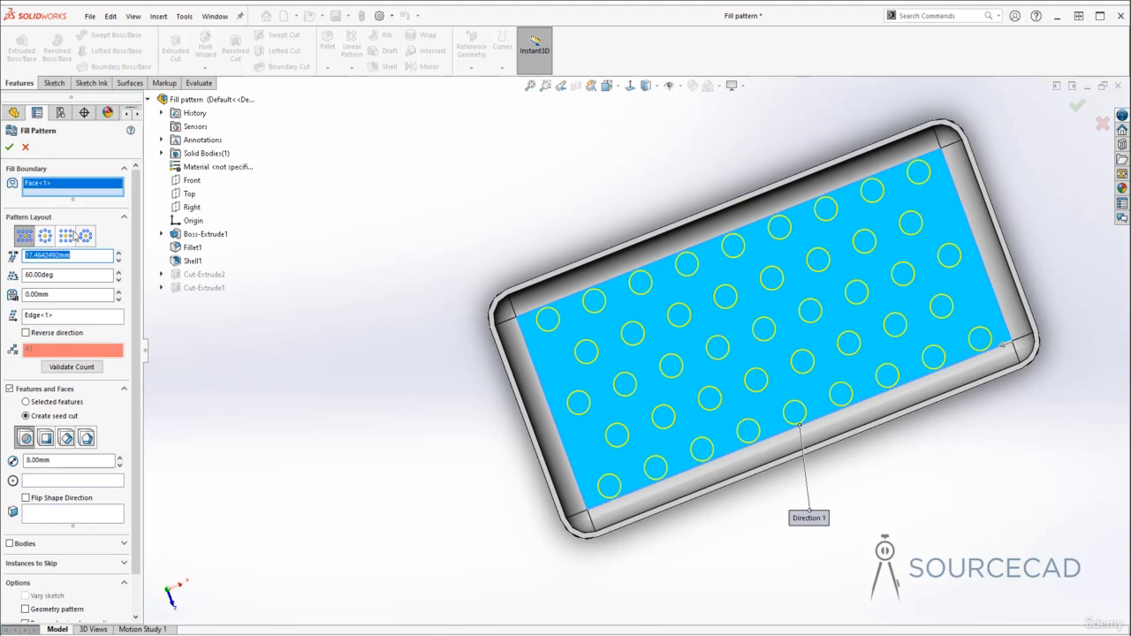
{"action": "left_click", "coordinate": [67, 236]}
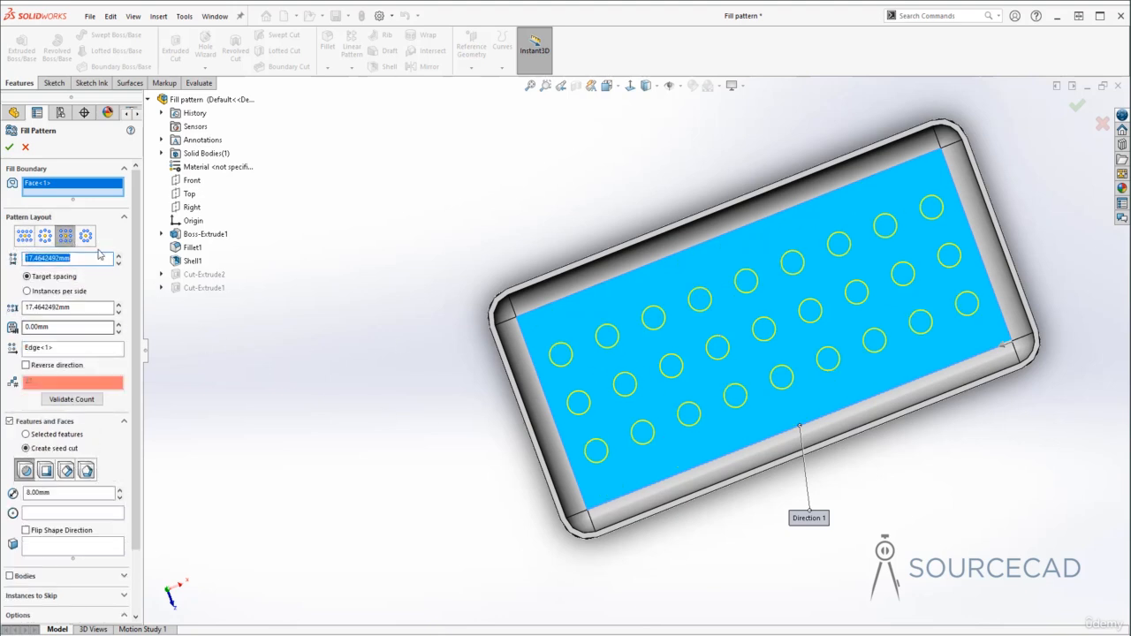
{"action": "left_click", "coordinate": [24, 237]}
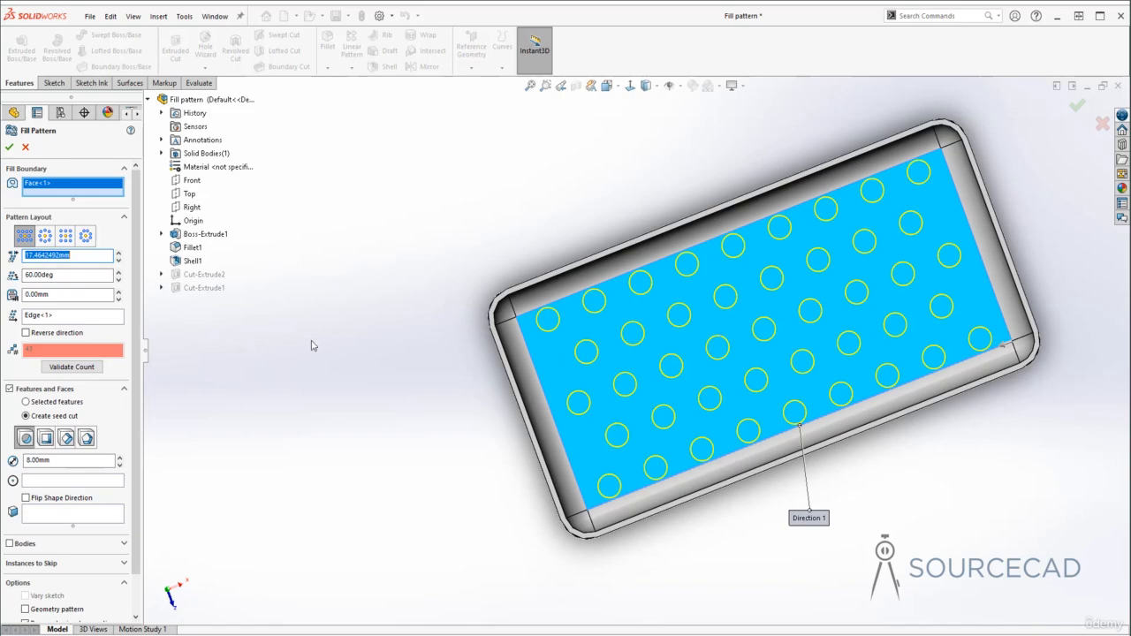
Set the perforation layout's instance spacing to 14 mm and accept the fill pattern of round holes.
{"action": "mouse_move", "coordinate": [707, 400]}
{"action": "middle_mouse_down"}
{"action": "mouse_move", "coordinate": [689, 327]}
{"action": "mouse_move", "coordinate": [701, 404]}
{"action": "middle_mouse_up"}
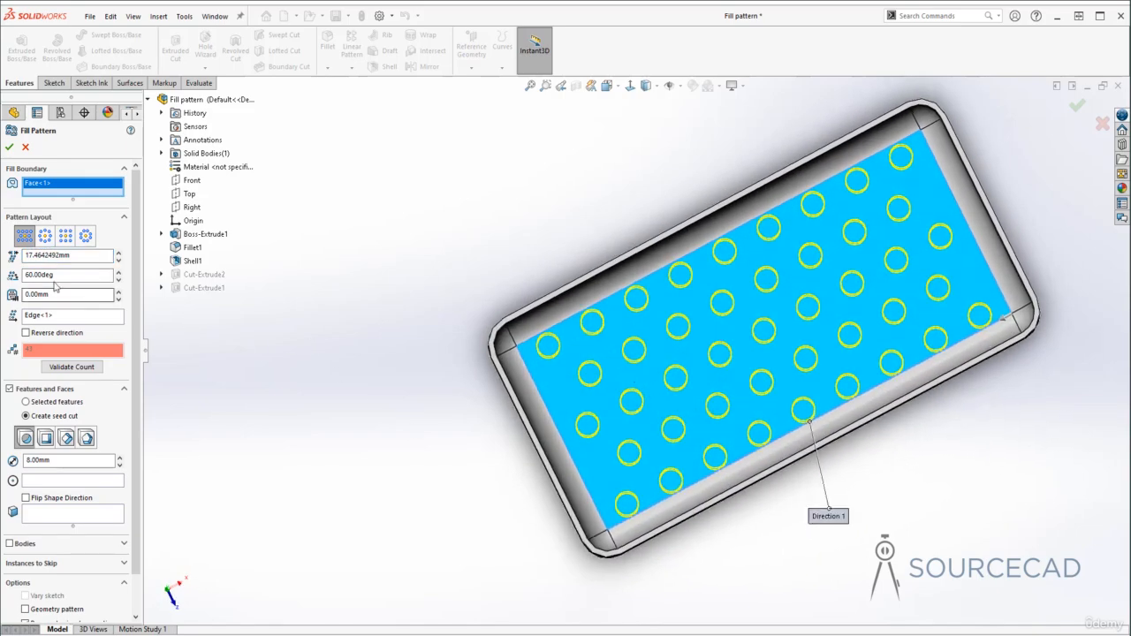
{"action": "left_click", "coordinate": [62, 255]}
{"action": "type", "text": "14"}
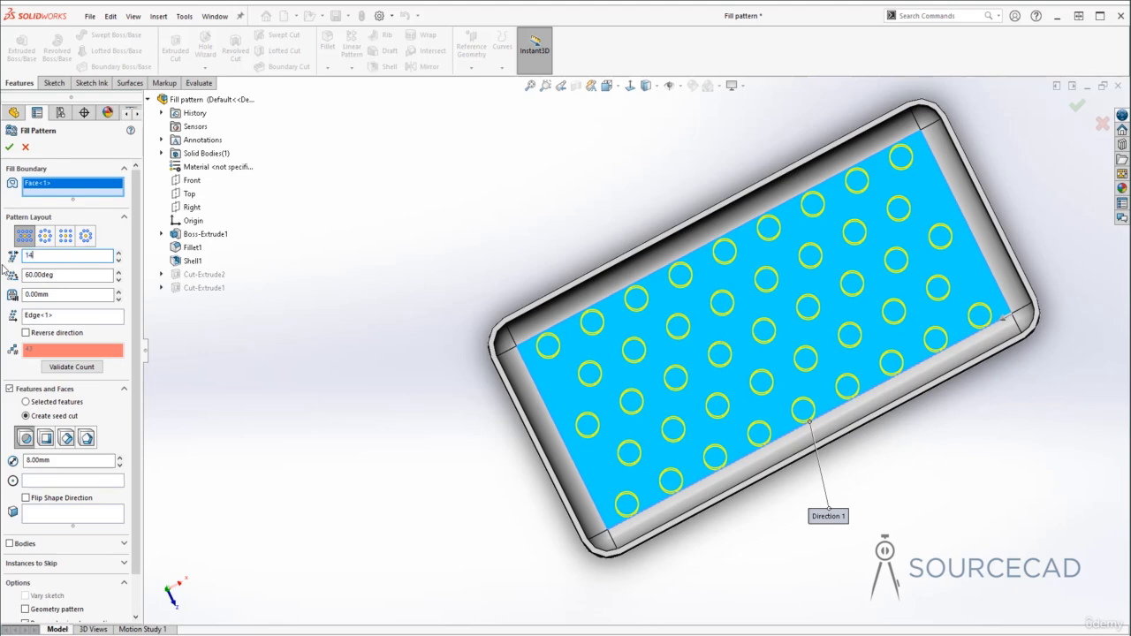
{"action": "key", "text": "Return"}
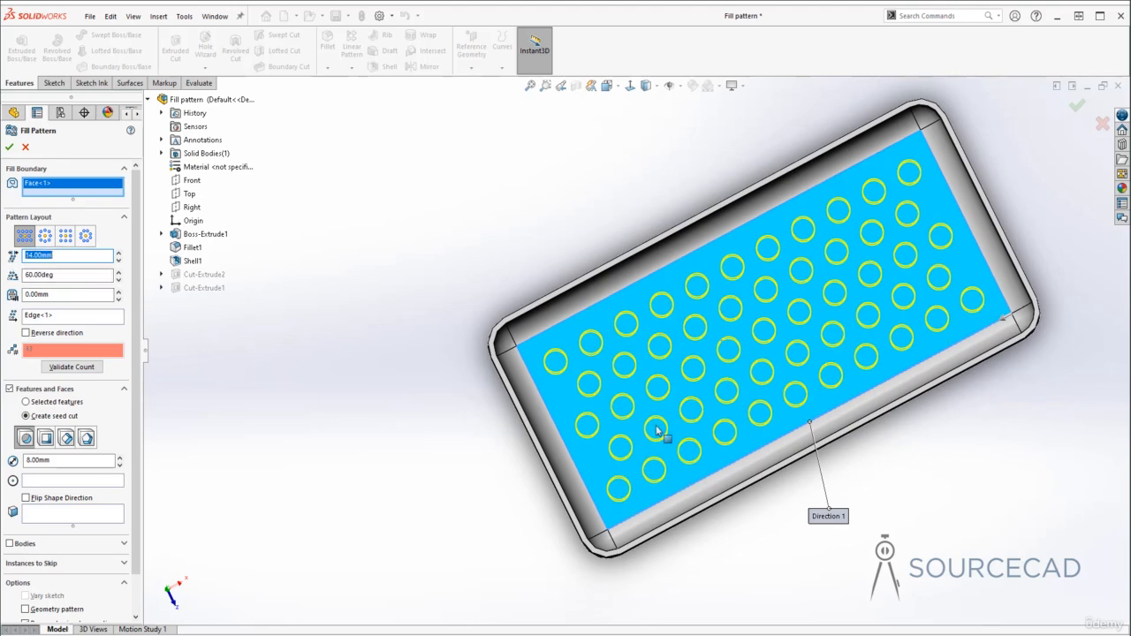
{"action": "middle_click_drag", "start_coordinate": [655, 425], "coordinate": [519, 287]}
{"action": "left_click", "coordinate": [9, 148]}
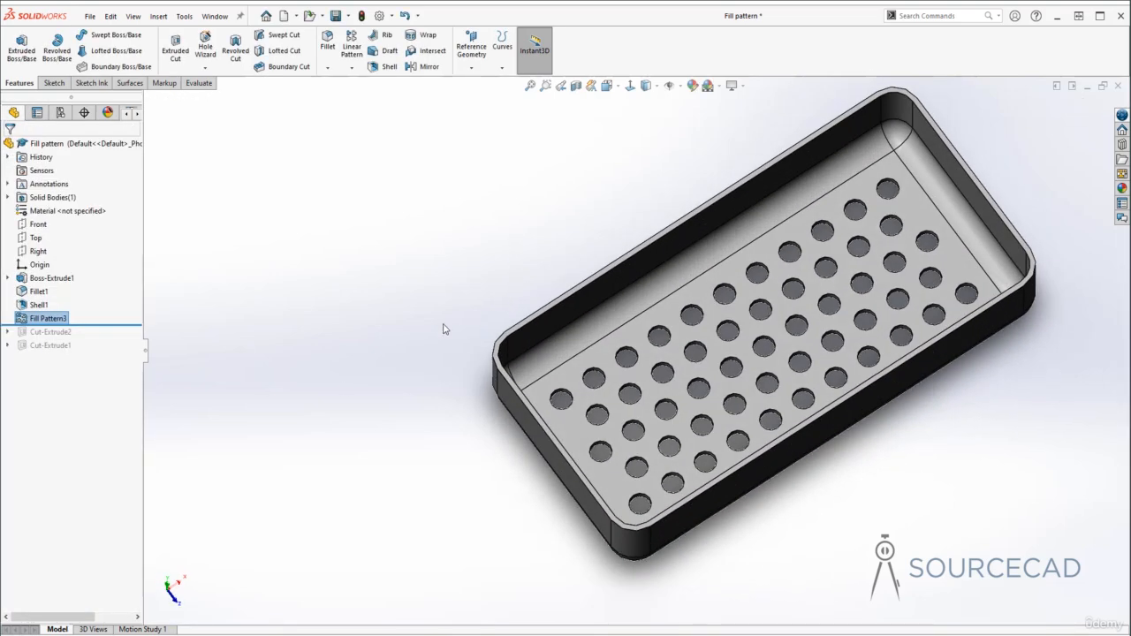
Reopen the round-hole fill pattern for editing and change its seed cut shape to a polygon.
{"action": "right_click", "coordinate": [65, 323]}
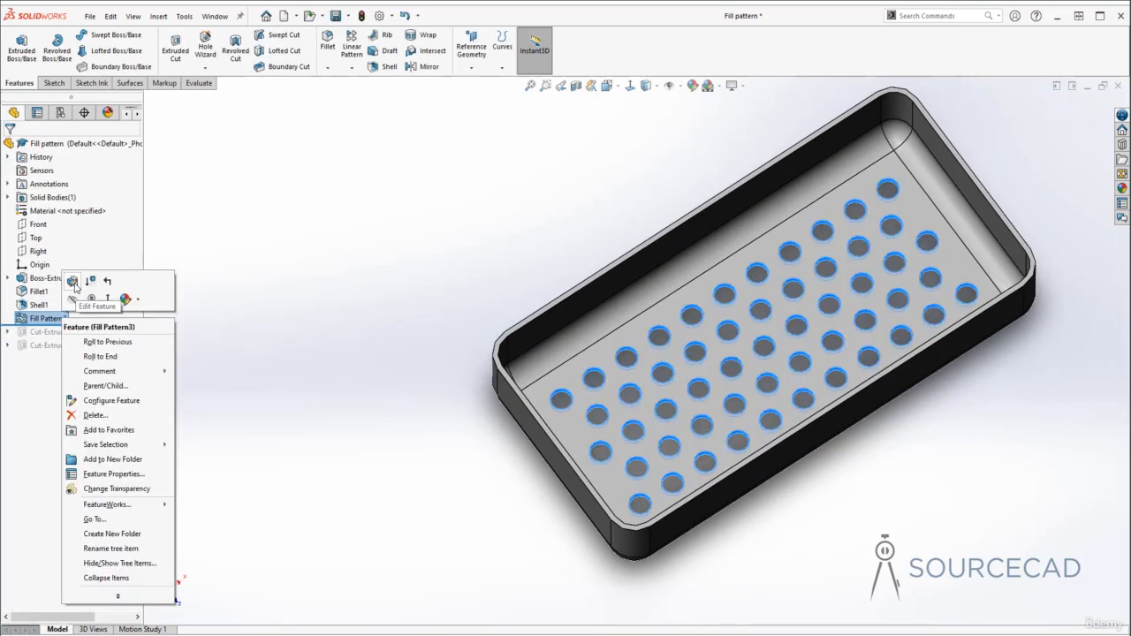
{"action": "left_click", "coordinate": [74, 285]}
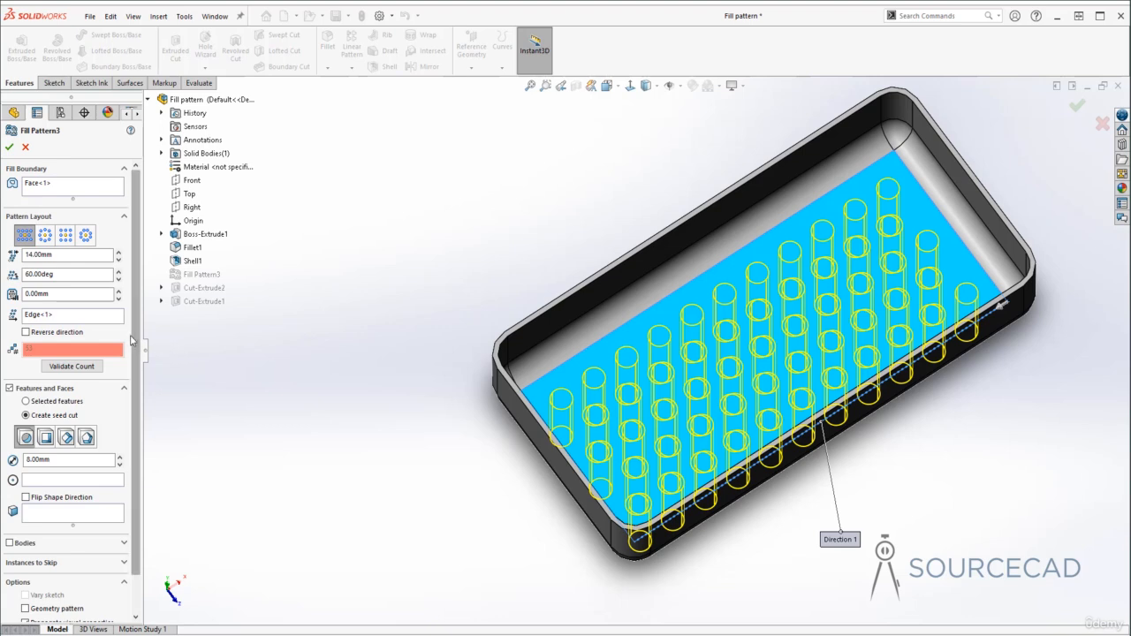
{"action": "scroll", "coordinate": [135, 354], "scroll_direction": "down", "scroll_amount": 1}
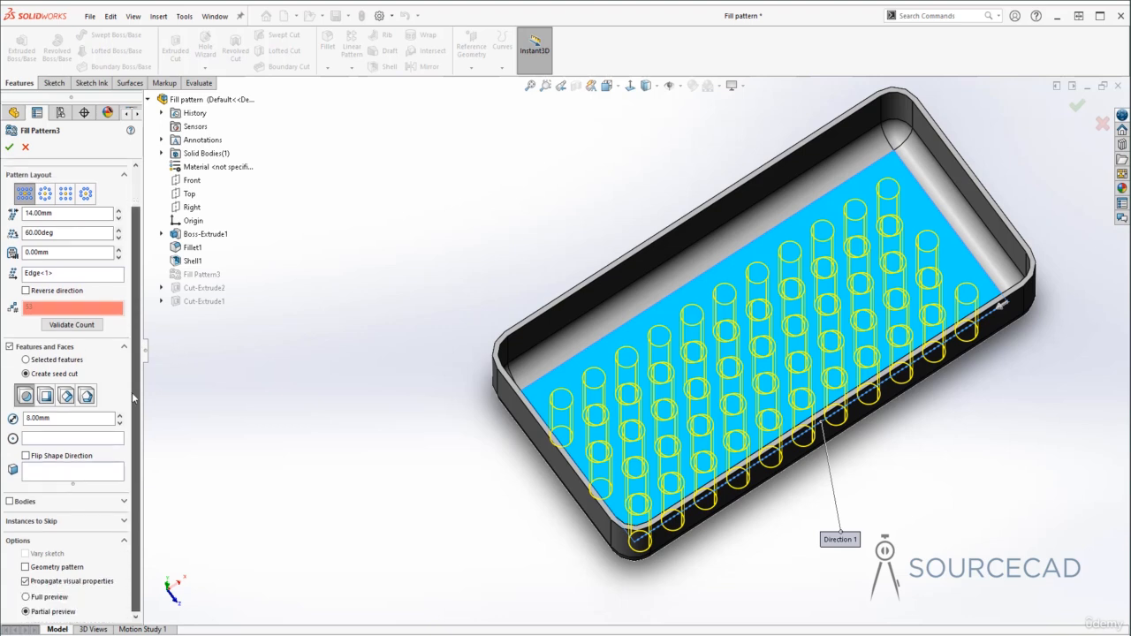
{"action": "left_click", "coordinate": [87, 396]}
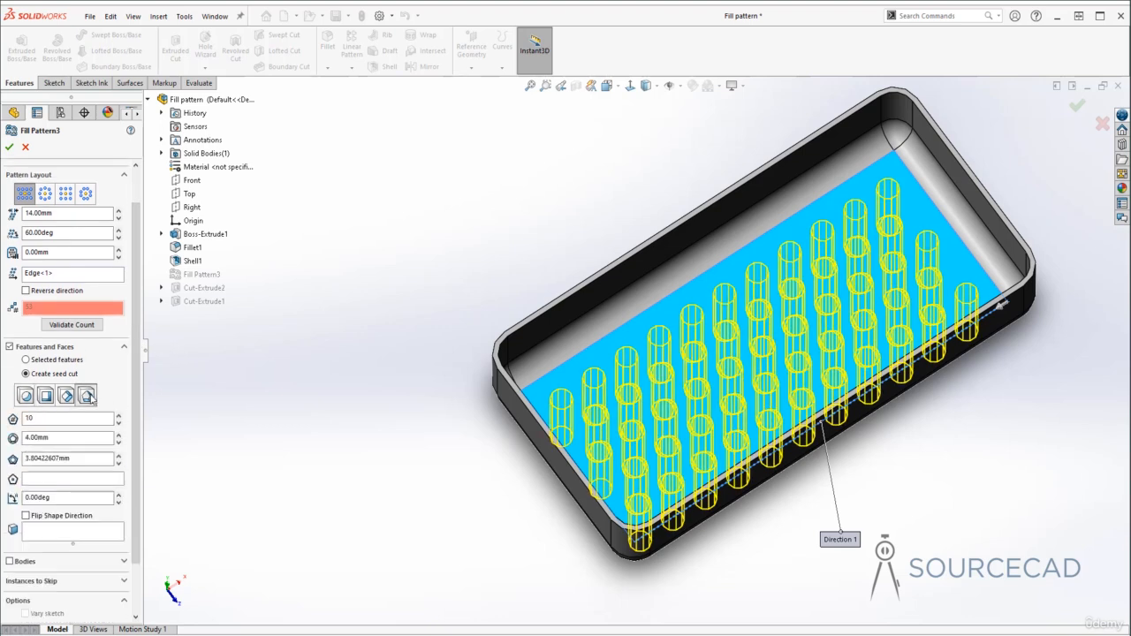
Set the polygon seed cut's number of sides to 5.
{"action": "scroll", "coordinate": [135, 384], "scroll_direction": "down", "scroll_amount": 2}
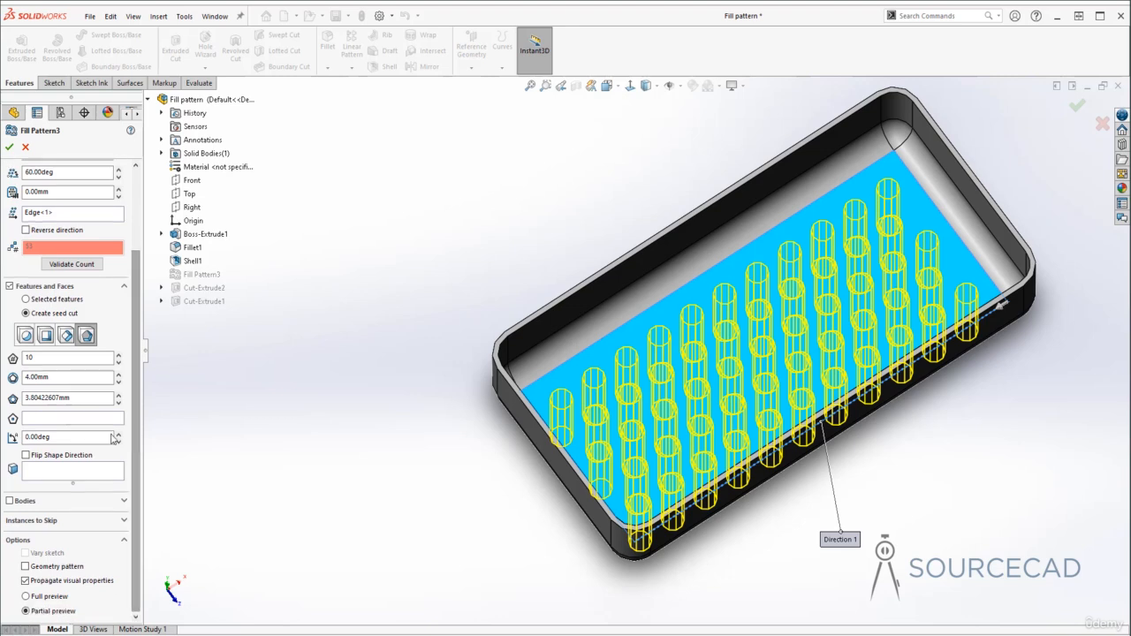
{"action": "double_click", "coordinate": [29, 357]}
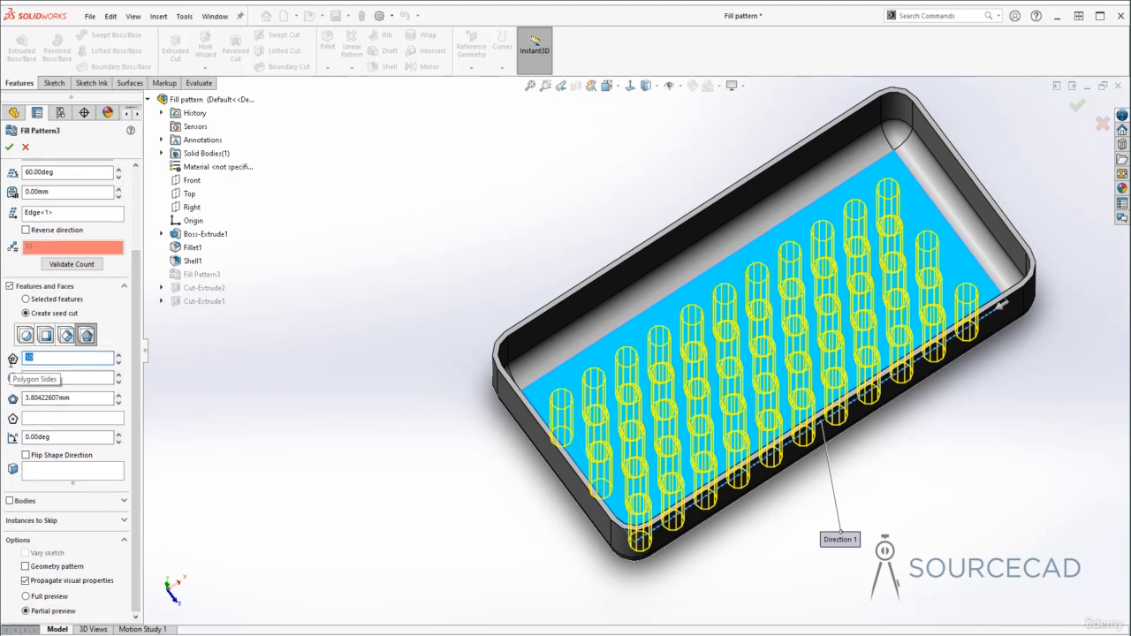
{"action": "type", "text": "5"}
{"action": "key", "text": "Tab"}
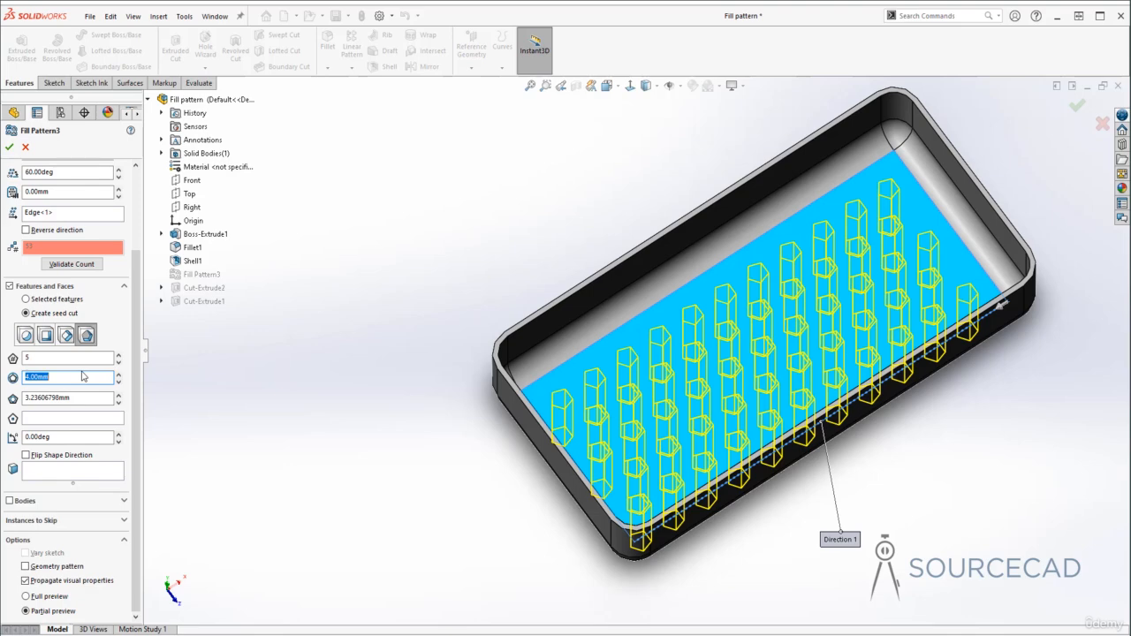
{"action": "middle_click_drag", "start_coordinate": [724, 425], "coordinate": [713, 514]}
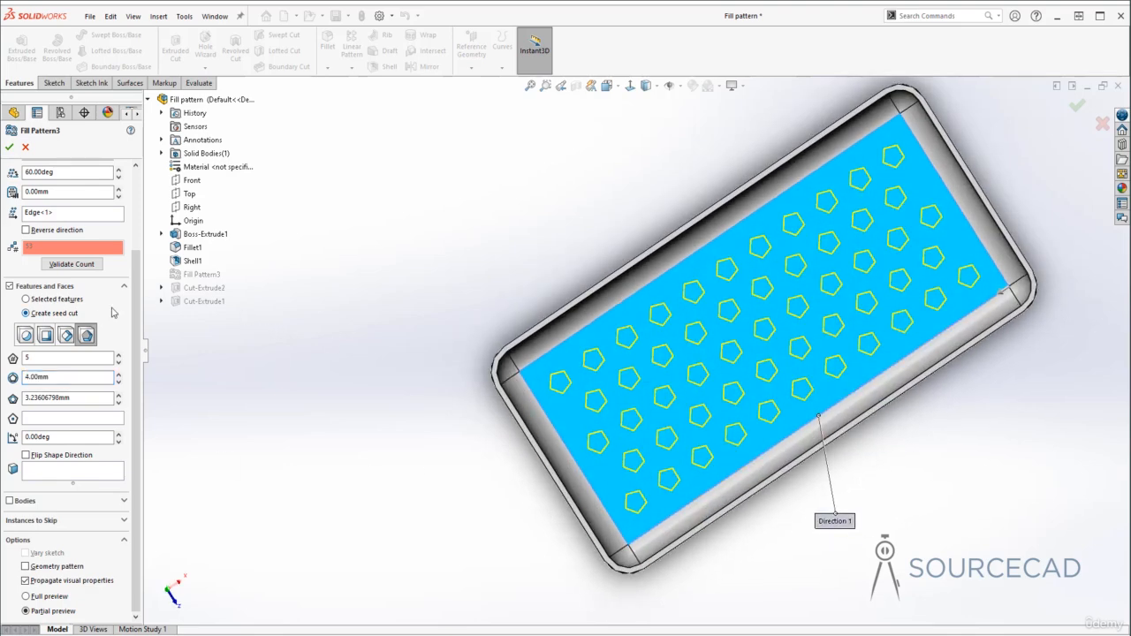
Compare the circular and square layouts for the pentagon seed cuts and choose the circular layout.
{"action": "scroll", "coordinate": [113, 313], "scroll_direction": "up", "scroll_amount": 3}
{"action": "left_click", "coordinate": [45, 234]}
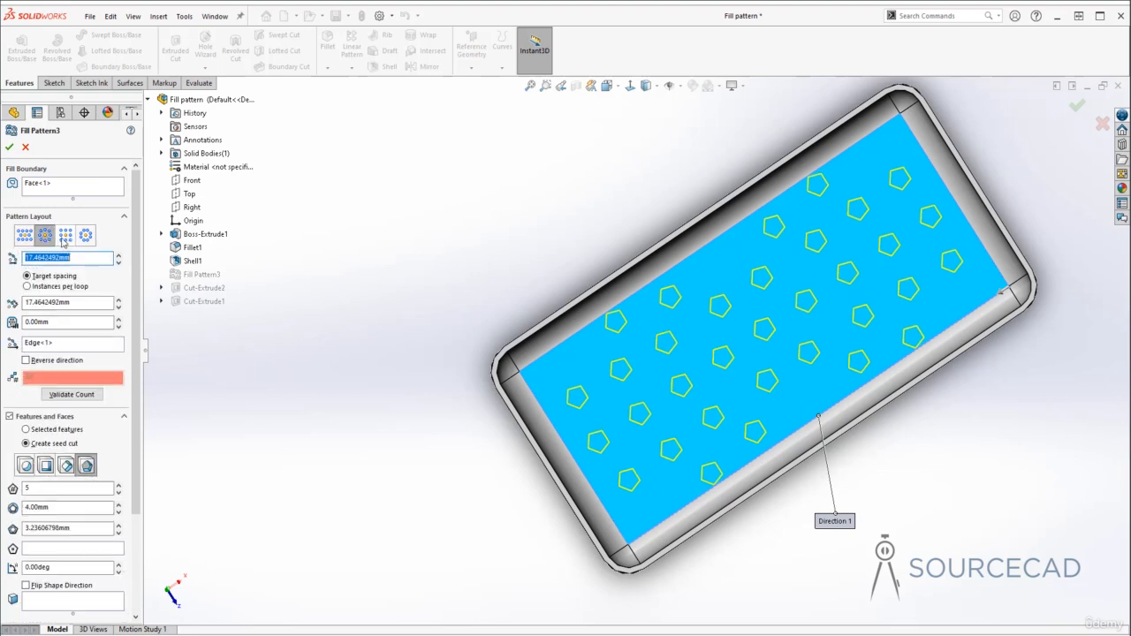
{"action": "left_click", "coordinate": [66, 235]}
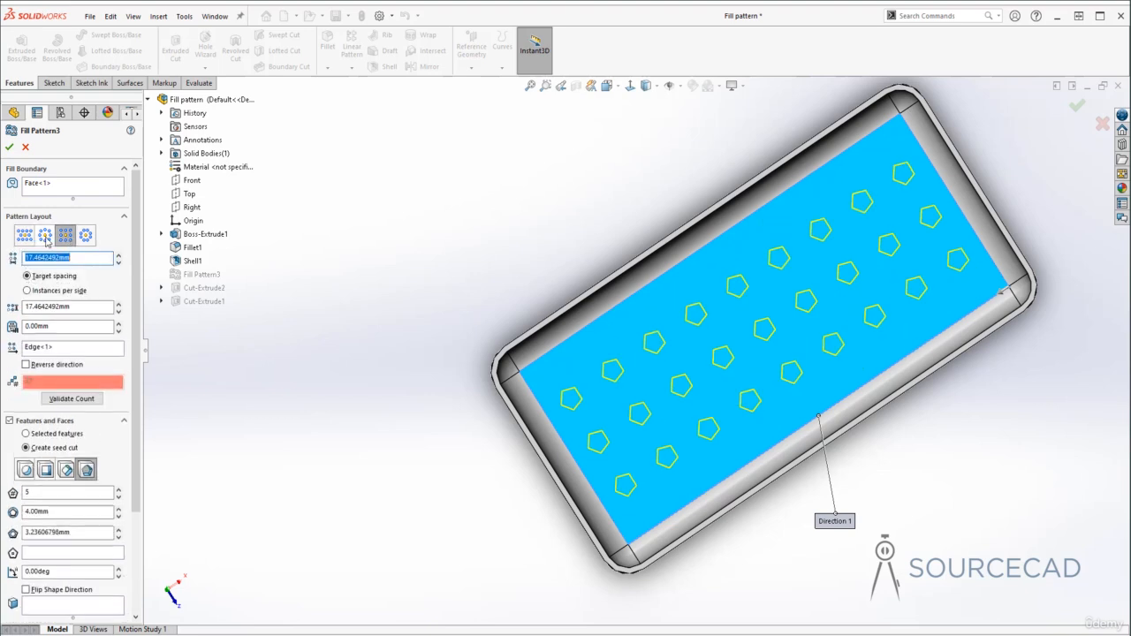
{"action": "left_click", "coordinate": [45, 235]}
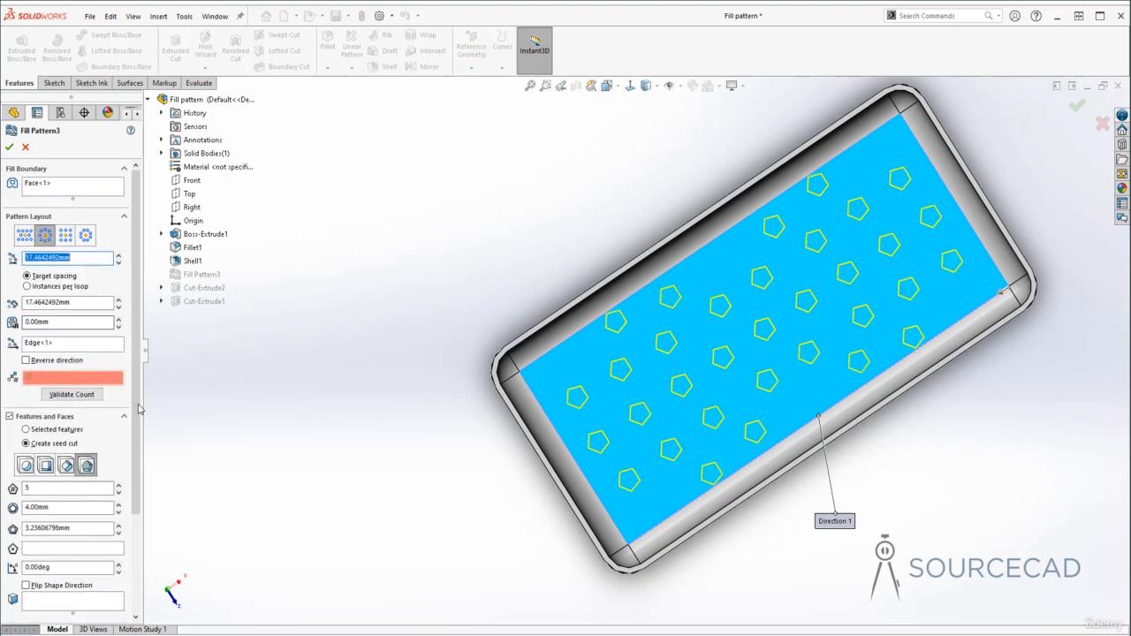
{"action": "scroll", "coordinate": [137, 481], "scroll_direction": "down", "scroll_amount": 3}
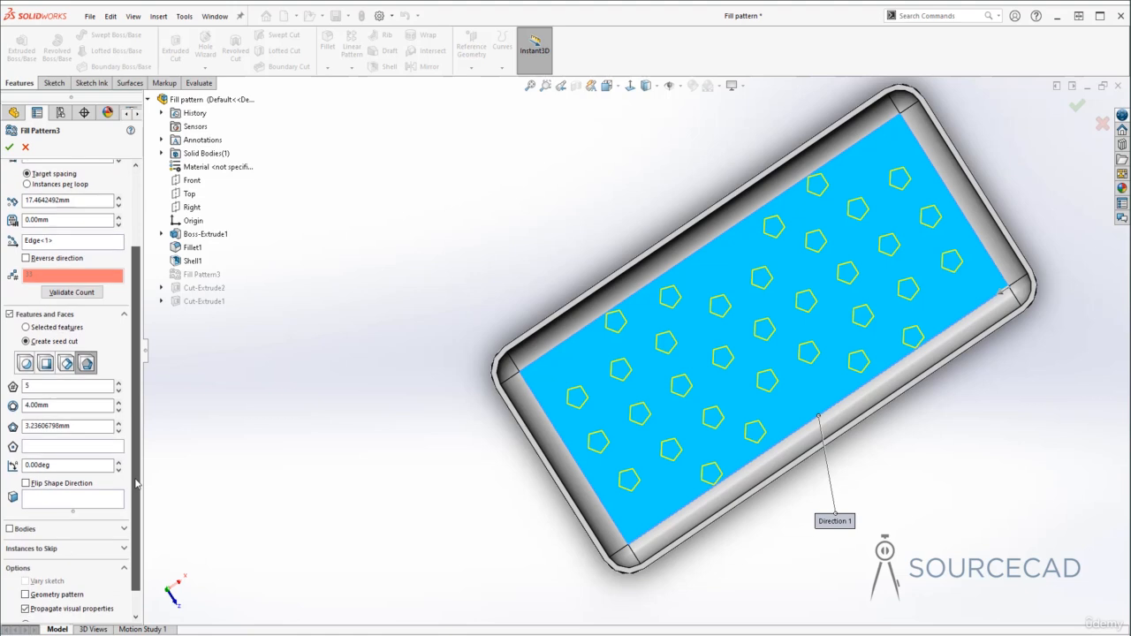
{"action": "scroll", "coordinate": [137, 481], "scroll_direction": "down", "scroll_amount": 1}
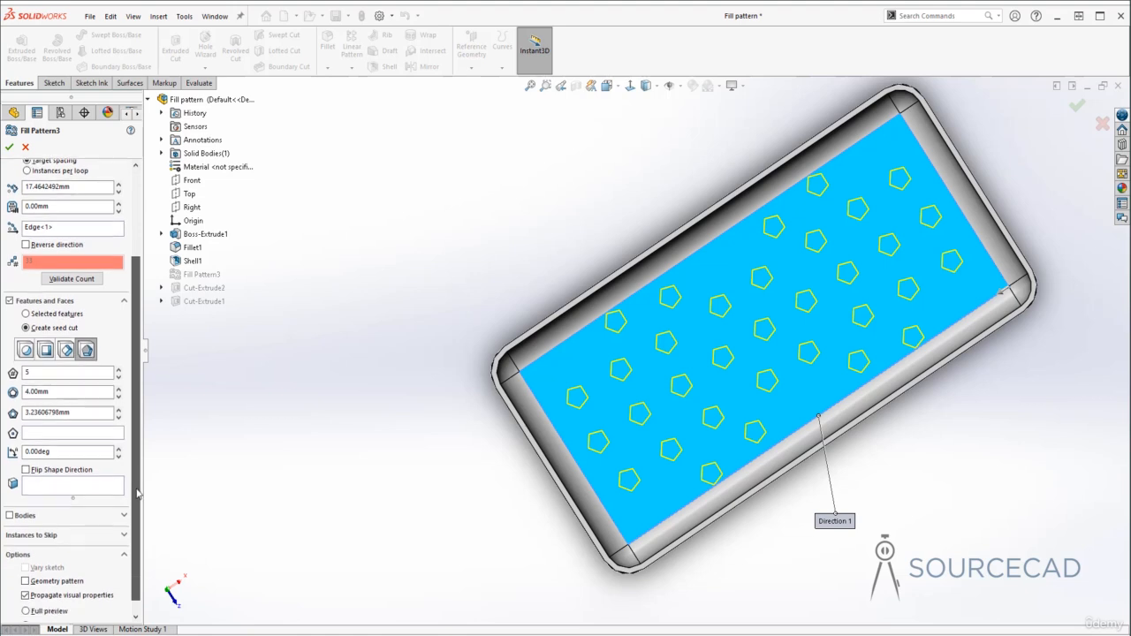
{"action": "left_click", "coordinate": [25, 471]}
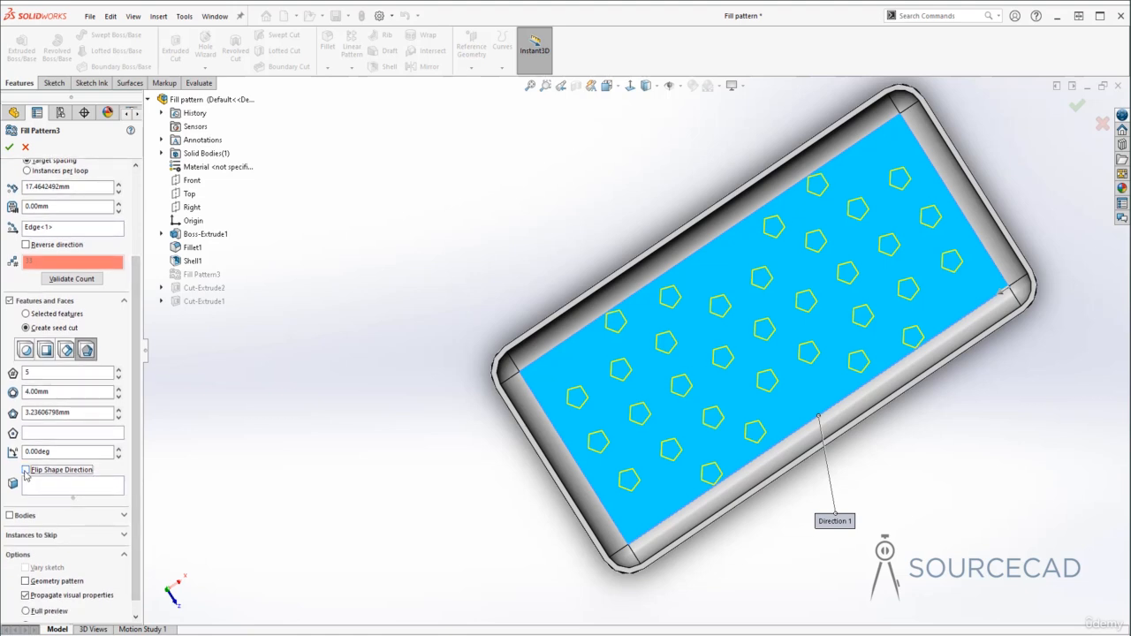
{"action": "scroll", "coordinate": [137, 229], "scroll_direction": "up", "scroll_amount": 4}
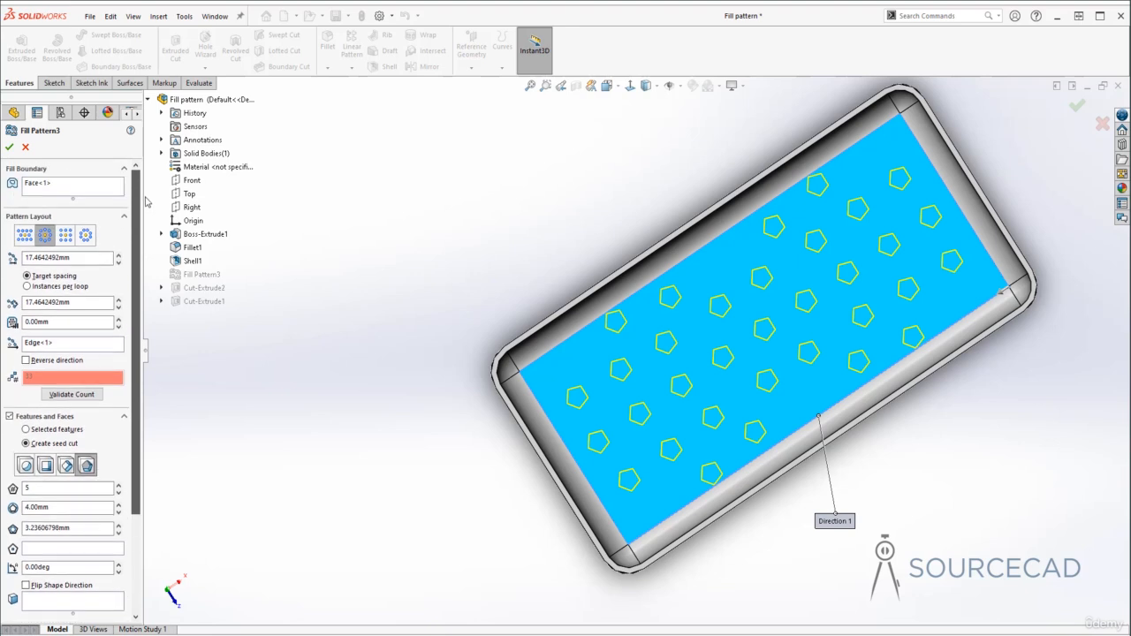
Set the loop spacing of the circular pentagon pattern to 14 mm.
{"action": "left_click", "coordinate": [80, 257]}
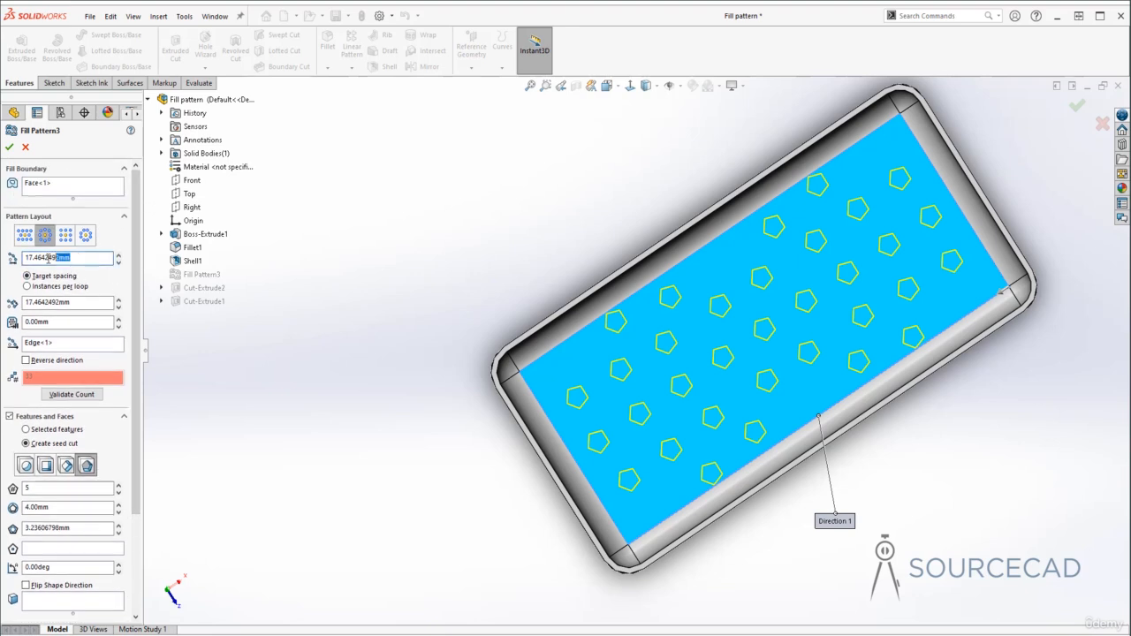
{"action": "left_click_drag", "start_coordinate": [48, 258], "coordinate": [21, 257]}
{"action": "type", "text": "14"}
{"action": "key", "text": "Return"}
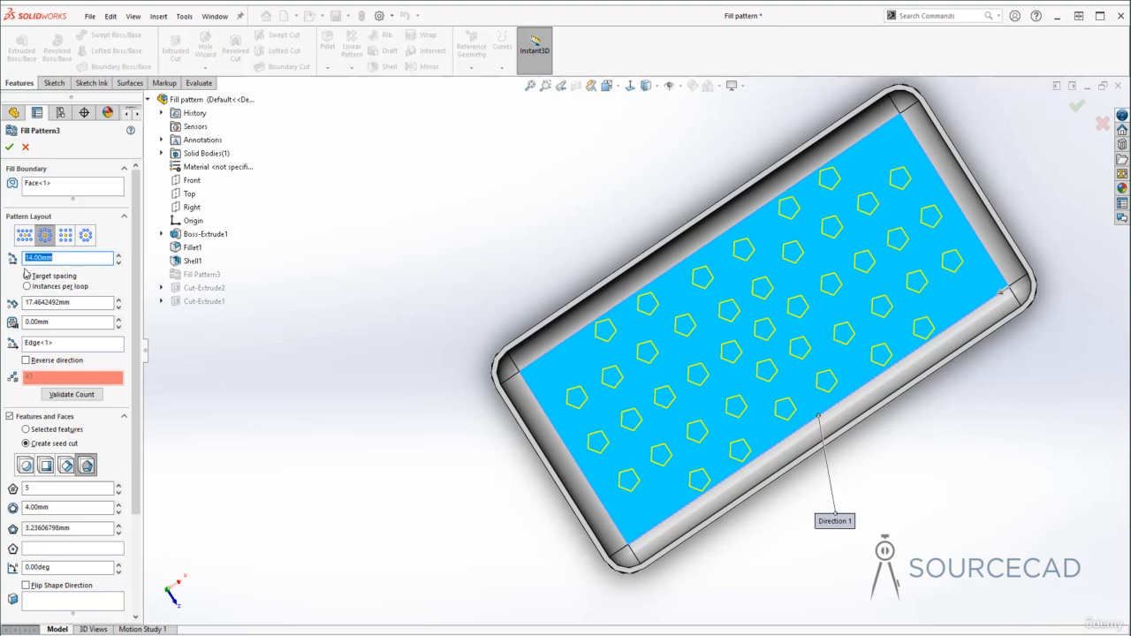
Set the circular layout's target spacing between instances to 10 mm and accept the fill pattern of pentagon cuts.
{"action": "left_click_drag", "start_coordinate": [71, 303], "coordinate": [4, 304]}
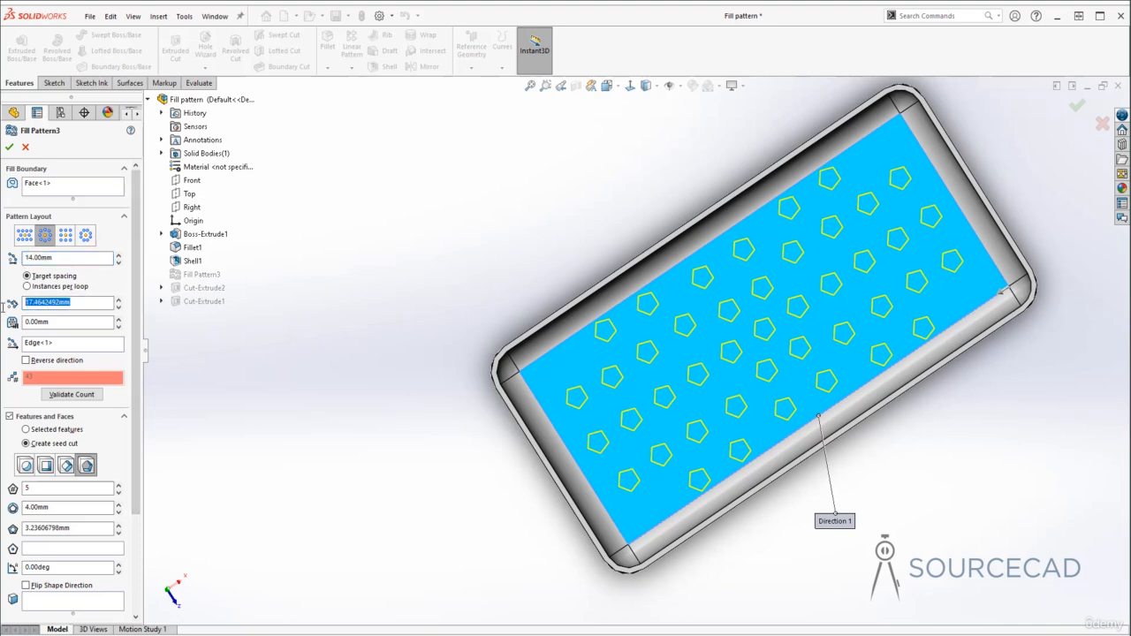
{"action": "type", "text": "10"}
{"action": "key", "text": "Return"}
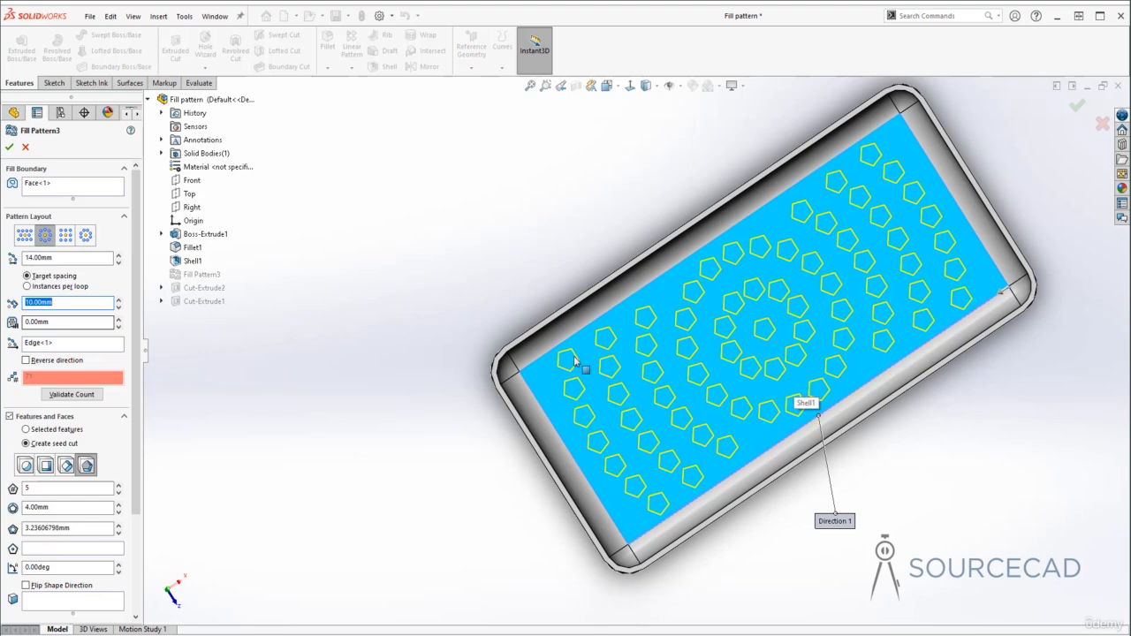
{"action": "left_click", "coordinate": [10, 148]}
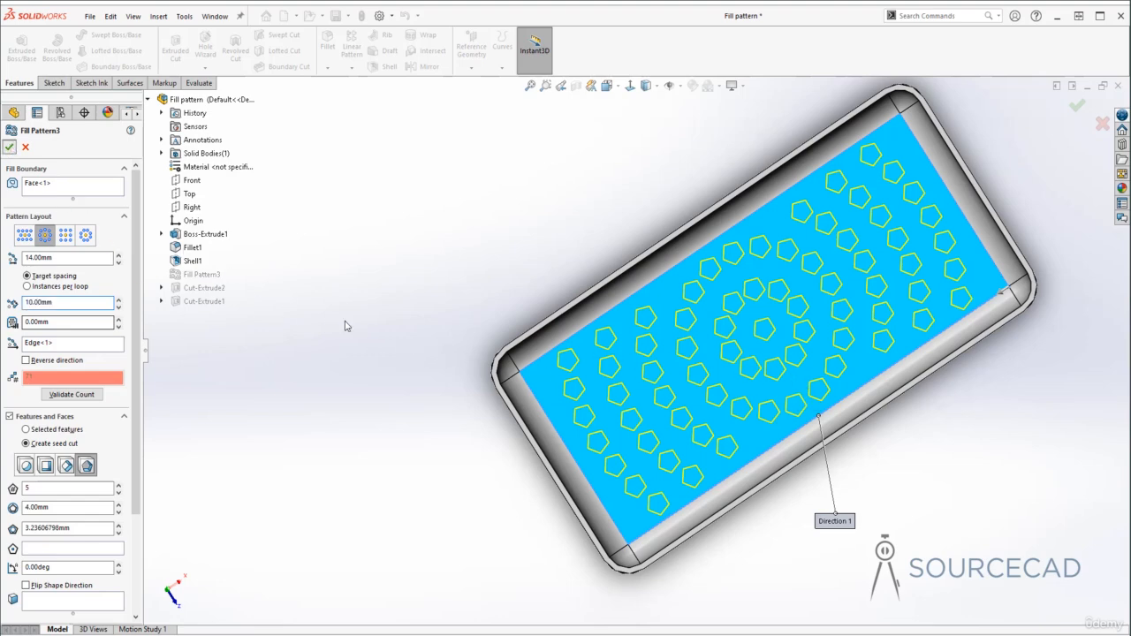
{"action": "middle_click_drag", "start_coordinate": [789, 469], "coordinate": [821, 333]}
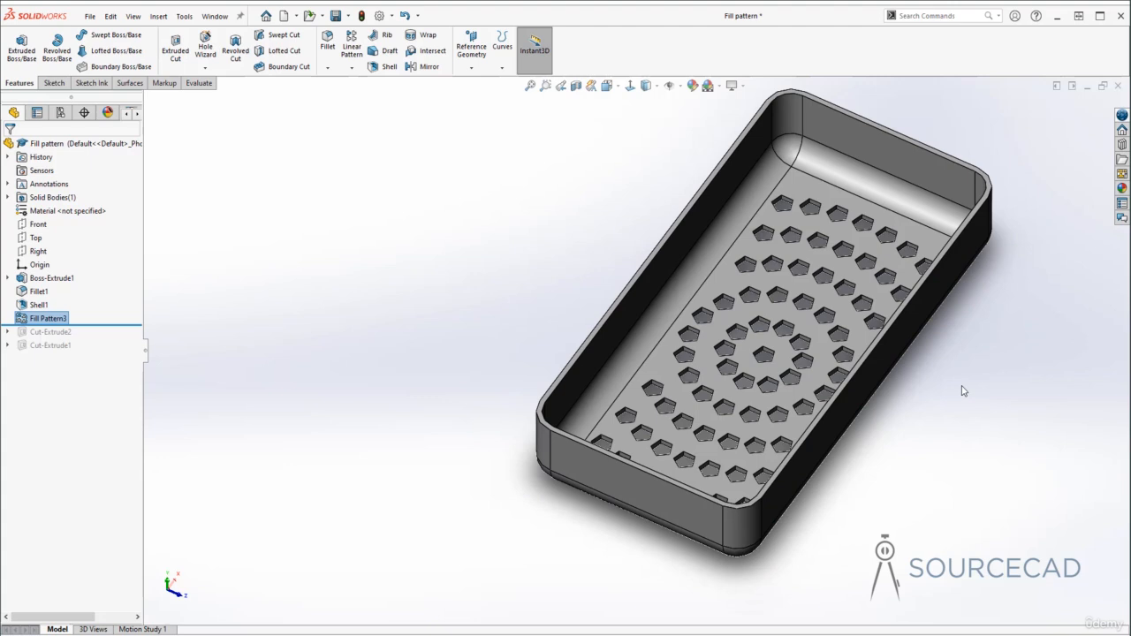